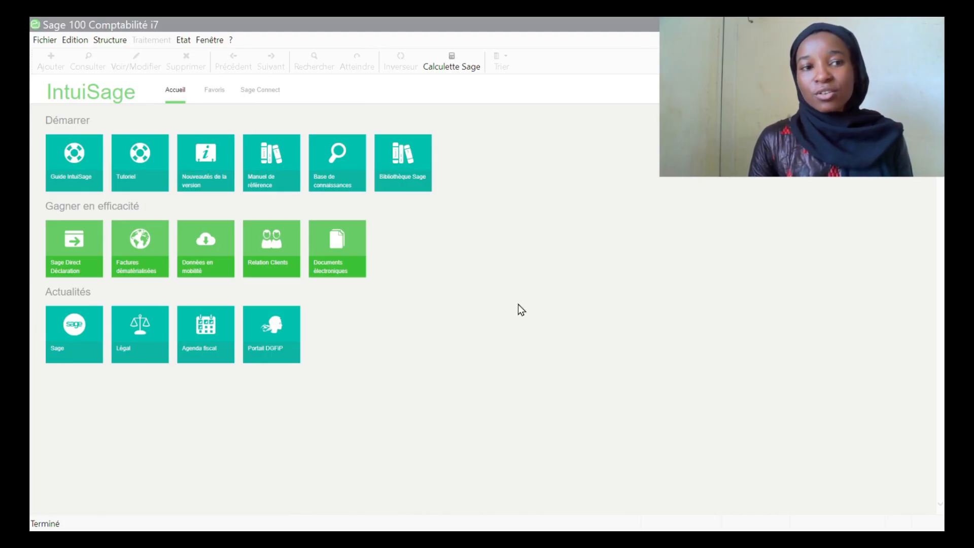
# Step: Start a new accounting file with SANOGO ET FRÈRE as the company name, reusing the general company information
pyautogui.click(46, 40)
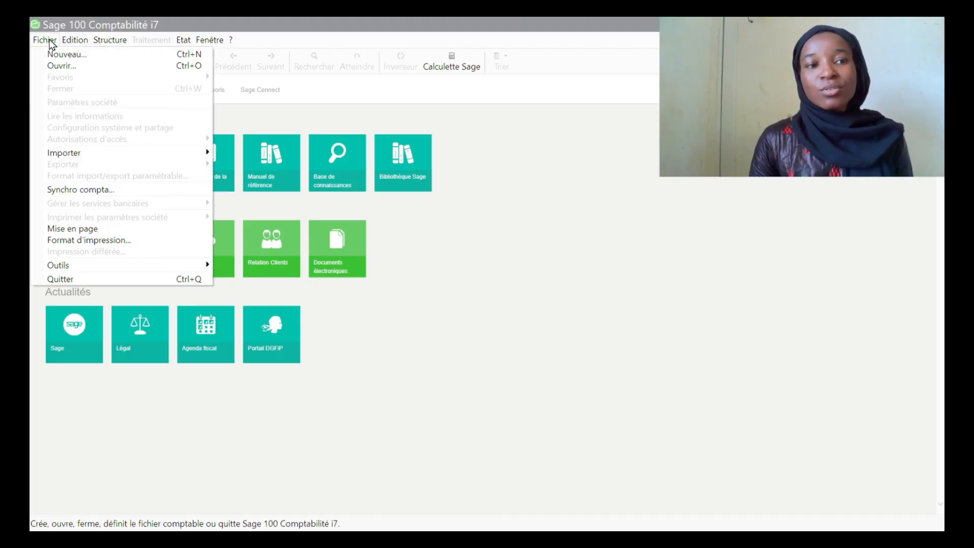
pyautogui.click(62, 57)
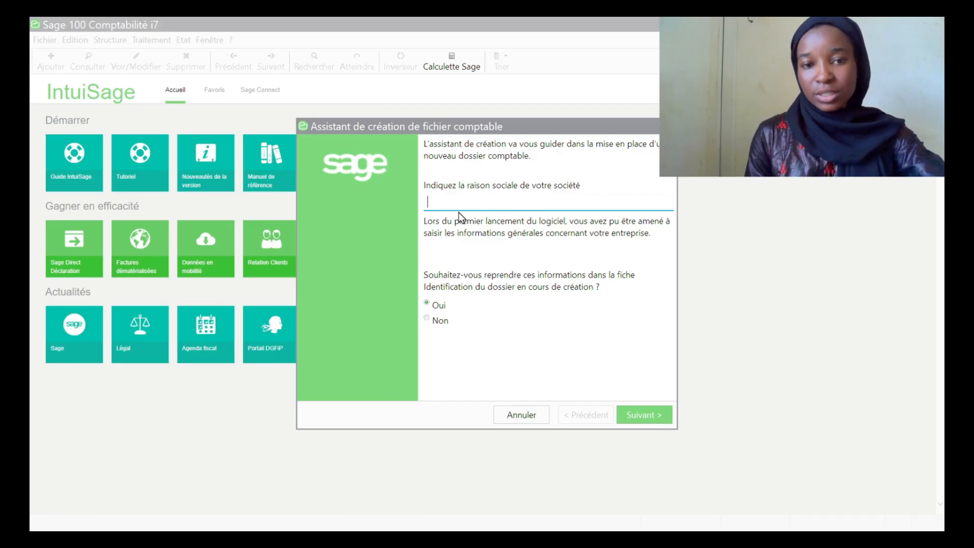
pyautogui.write('SANOGO ET FRÈRE')
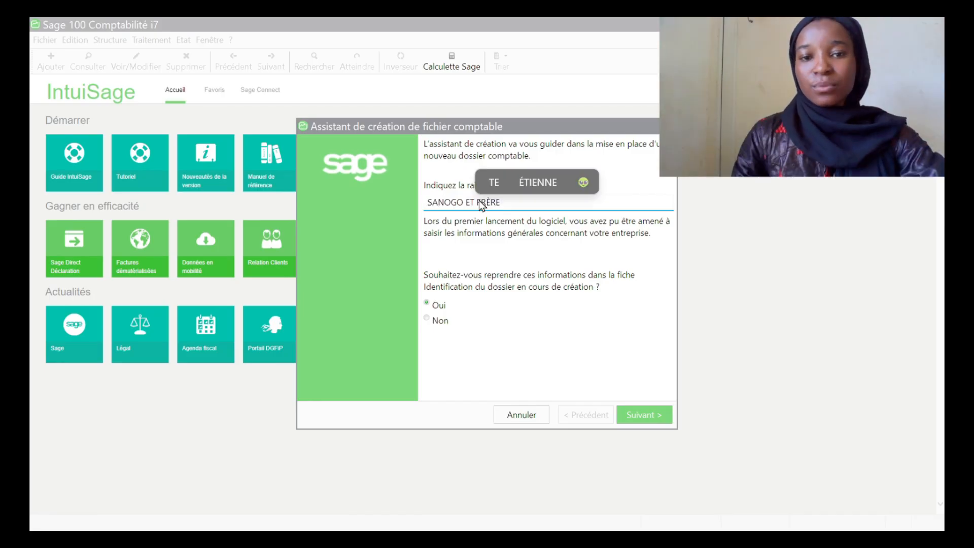
pyautogui.click(645, 420)
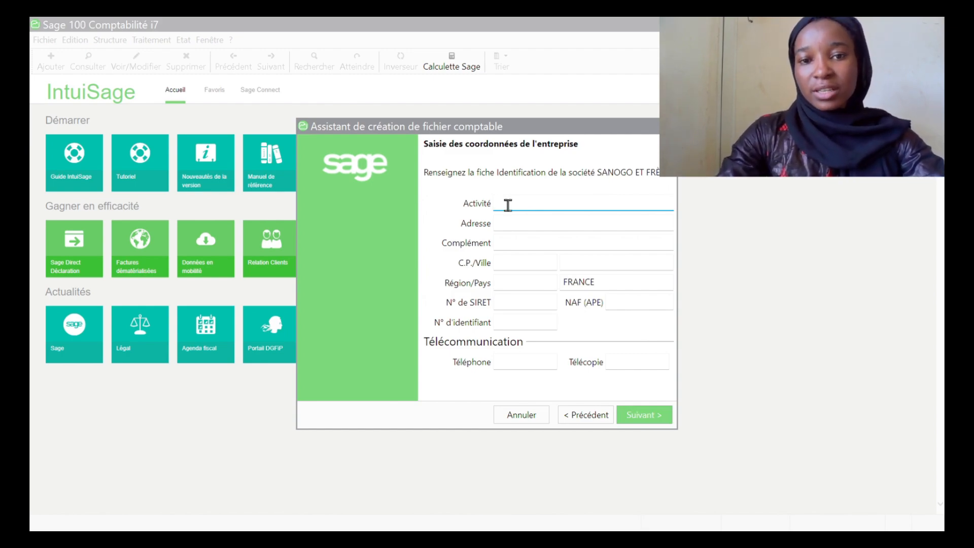
# Step: Enter COMMERCIALE as the company's activity and fill in its address, address complement and city
pyautogui.write('COMMERCIALE')
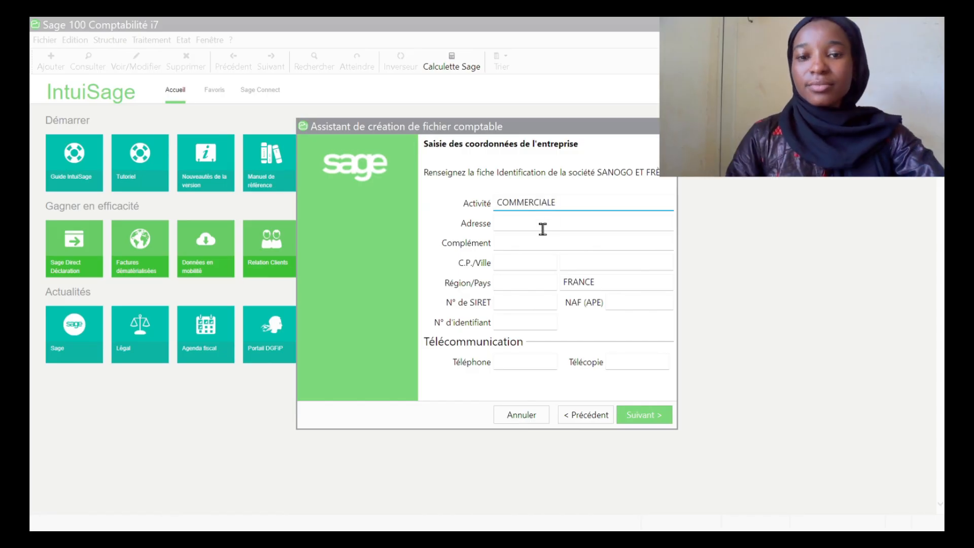
pyautogui.click(504, 219)
pyautogui.write('KATI KOKO')
pyautogui.click(504, 236)
pyautogui.write('KOK')
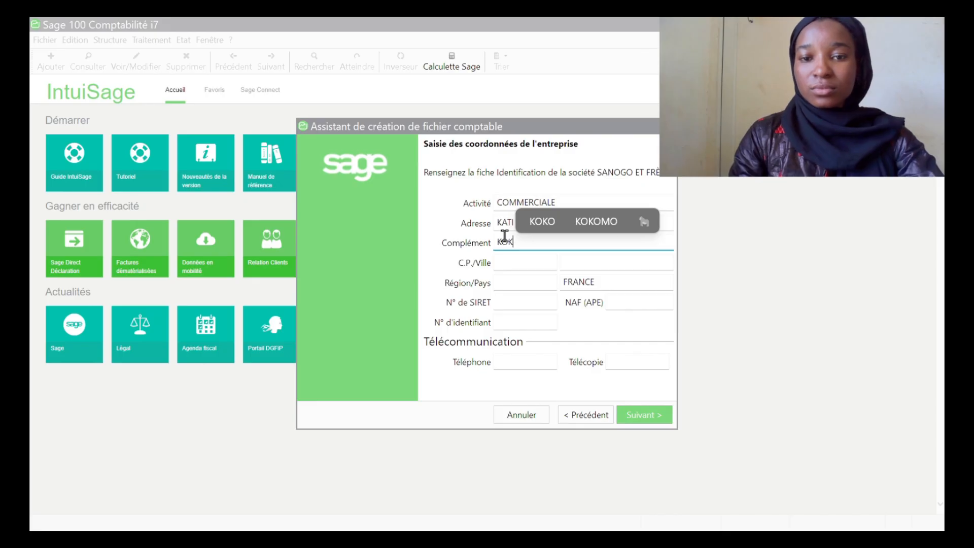
pyautogui.write('O')
pyautogui.click(531, 262)
pyautogui.click(595, 266)
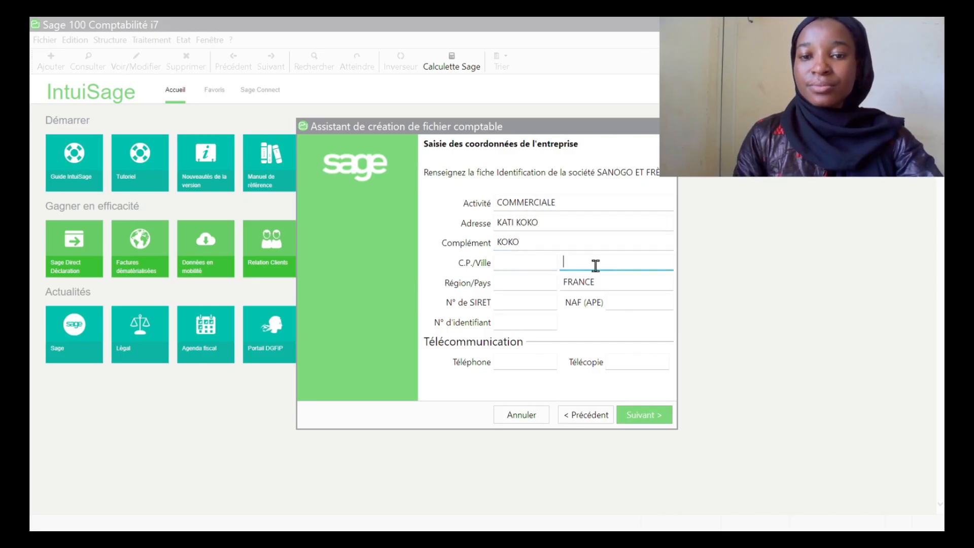
pyautogui.write('KATI')
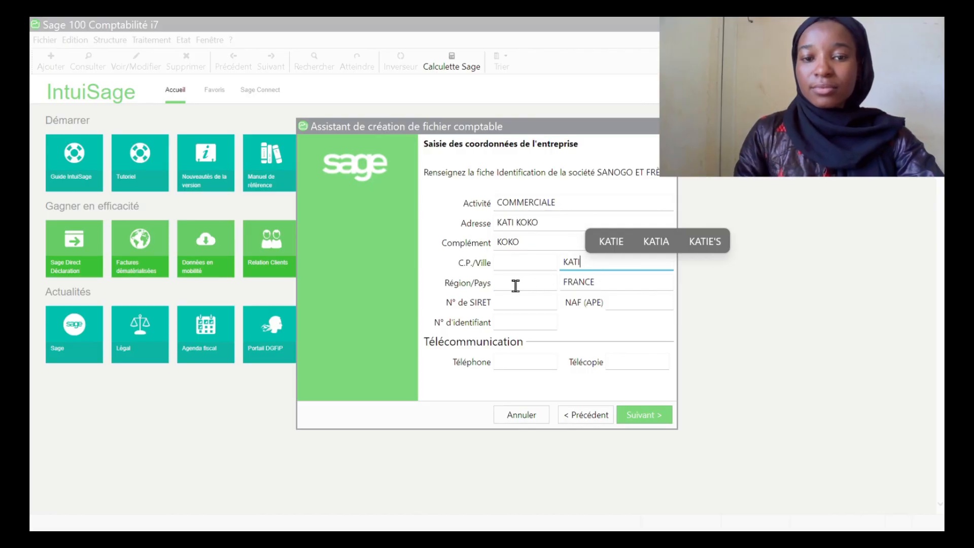
# Step: Set the company's region to KOULIKORO and its country to MALI
pyautogui.click(515, 285)
pyautogui.write('KOULIKORO')
pyautogui.click(595, 284)
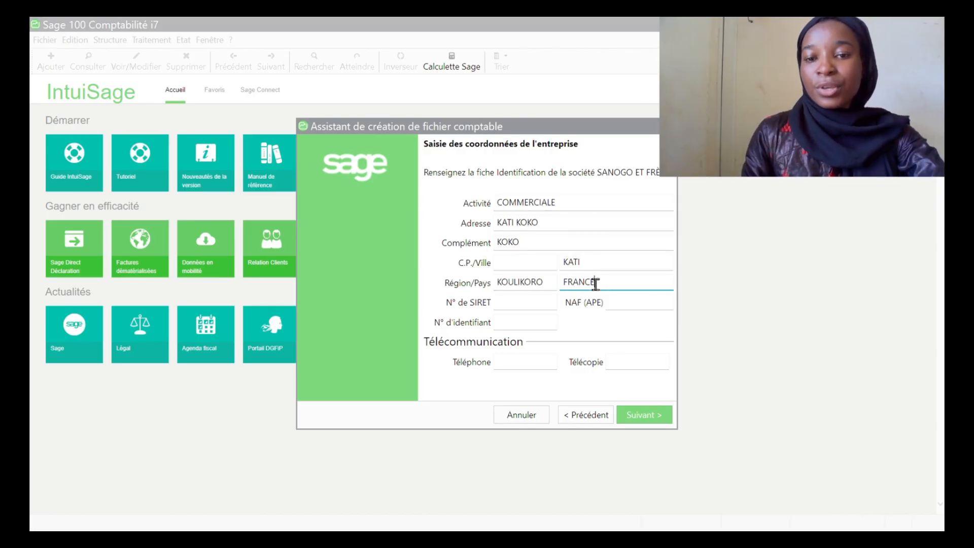
pyautogui.press('BackSpace')
pyautogui.press('BackSpace')
pyautogui.press('BackSpace')
pyautogui.press('BackSpace')
pyautogui.press('BackSpace')
pyautogui.press('BackSpace')
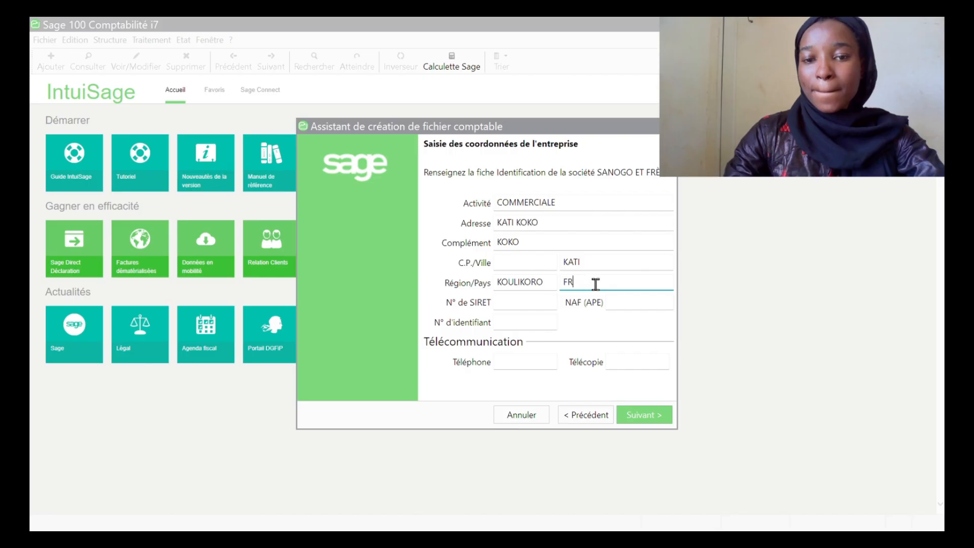
pyautogui.write('M')
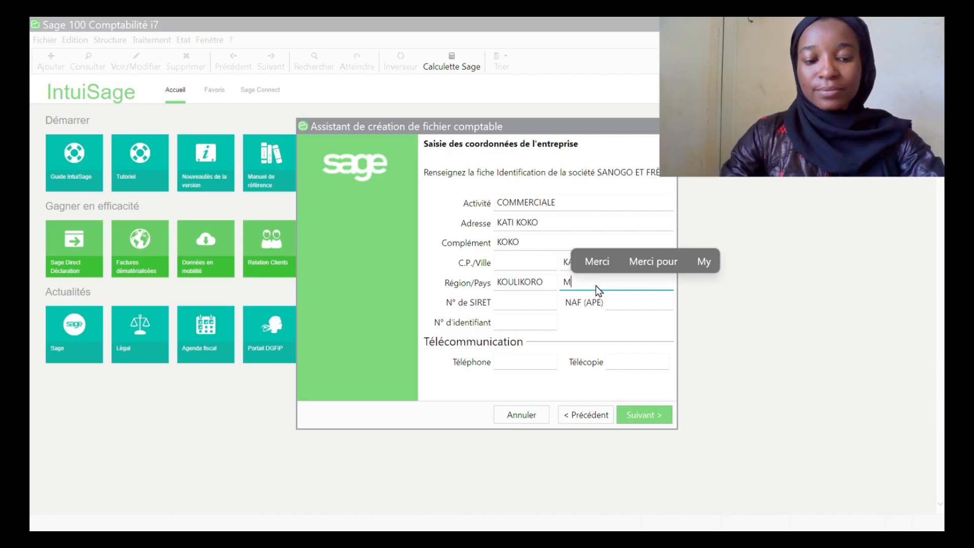
pyautogui.write('ALI')
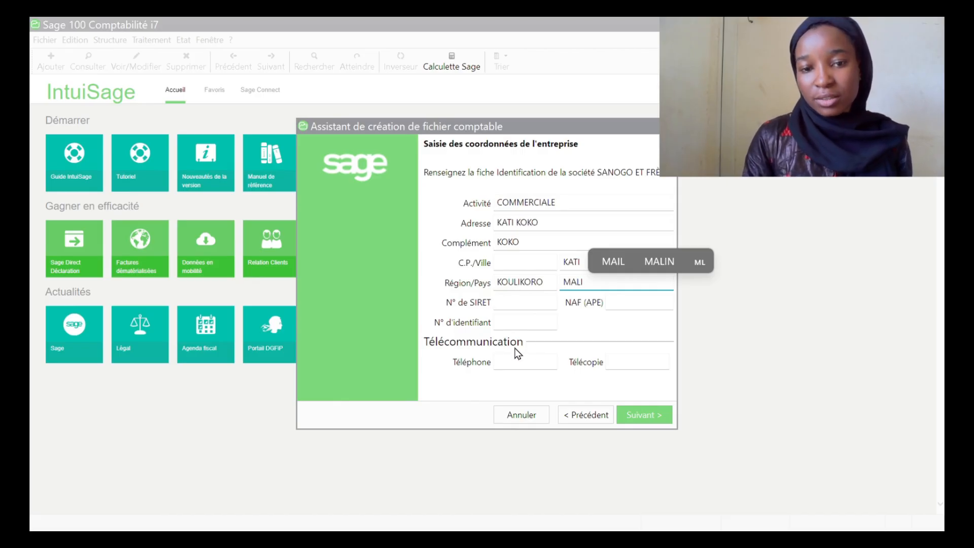
# Step: Fill in the company's telephone and fax numbers and proceed to the fiscal year definition
pyautogui.click(521, 364)
pyautogui.write('66557788')
pyautogui.press('Tab')
pyautogui.write('89674534')
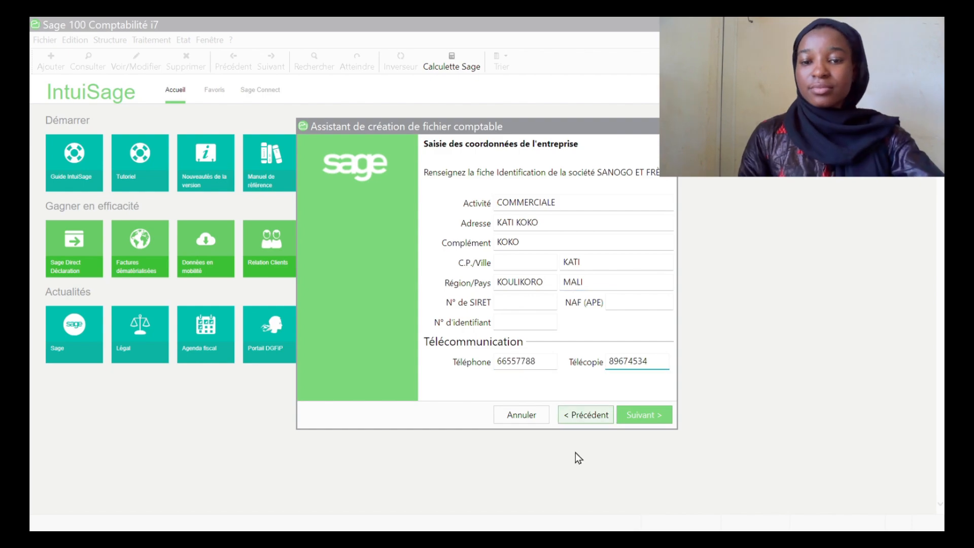
pyautogui.click(642, 415)
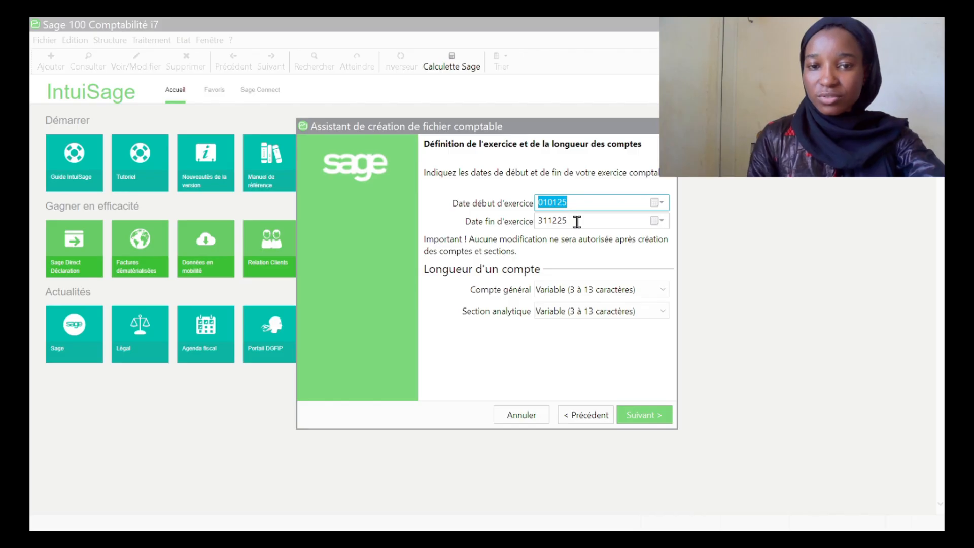
# Step: Accept the proposed fiscal year dates and account lengths, and specify FCFA as the bookkeeping currency
pyautogui.click(642, 419)
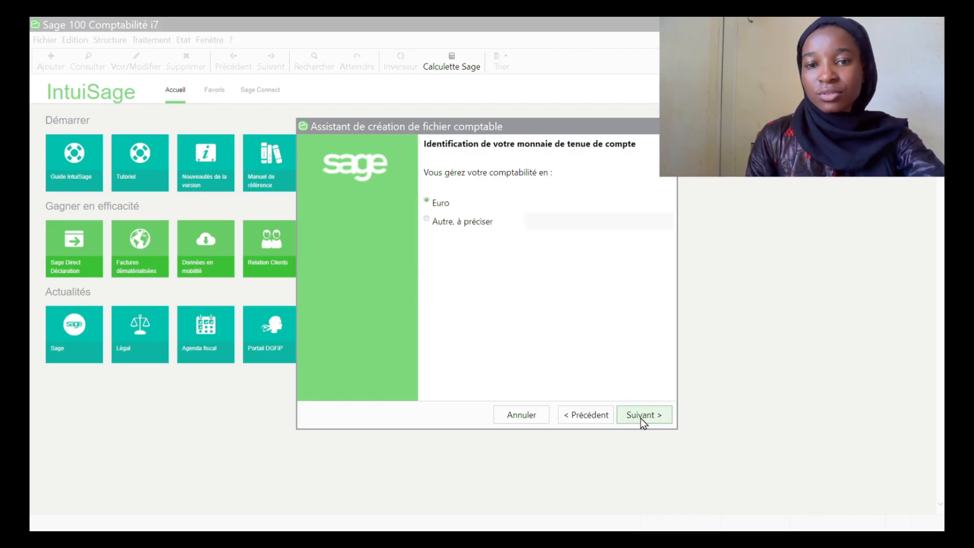
pyautogui.click(544, 221)
pyautogui.write('FCFA')
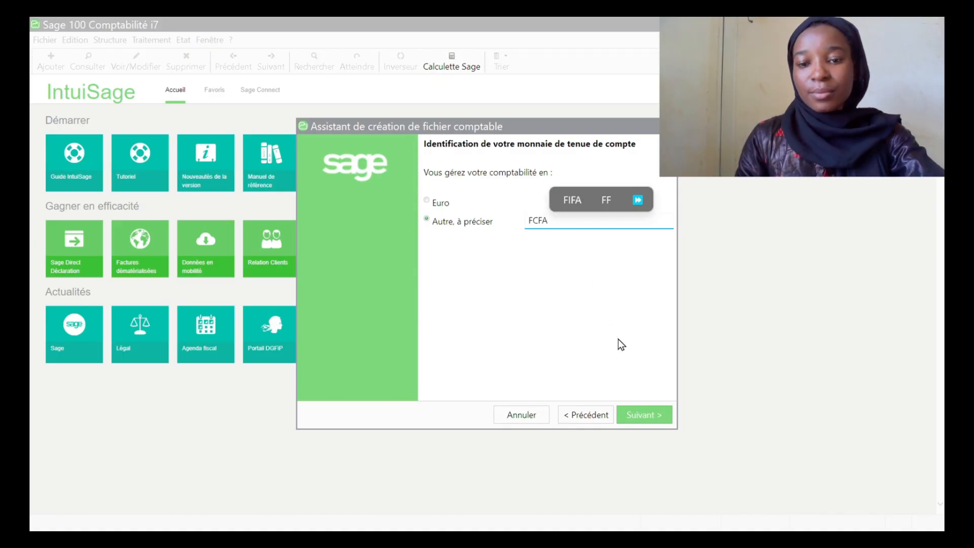
pyautogui.click(652, 418)
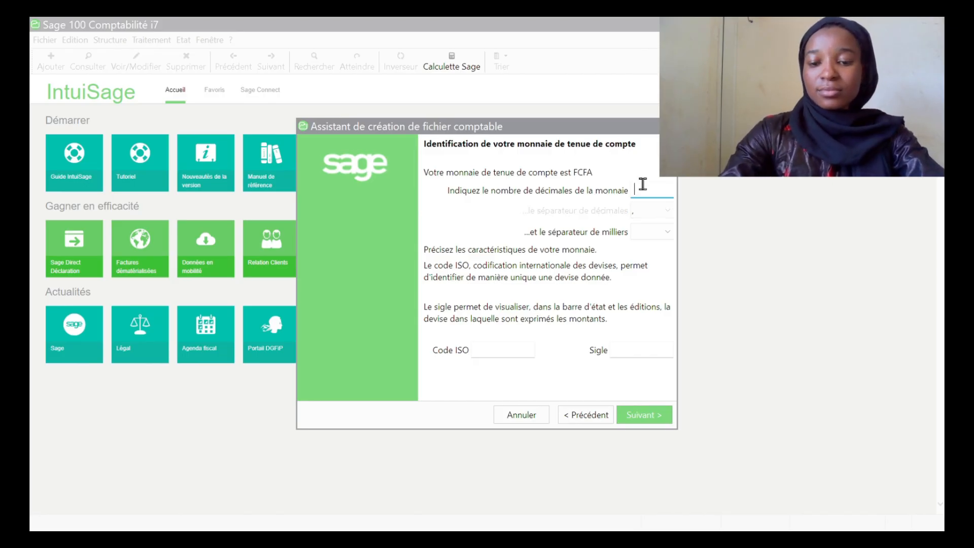
# Step: Define the currency with 0 decimals, ISO code XOF and symbol CFA
pyautogui.write('0')
pyautogui.click(477, 350)
pyautogui.write('XOF')
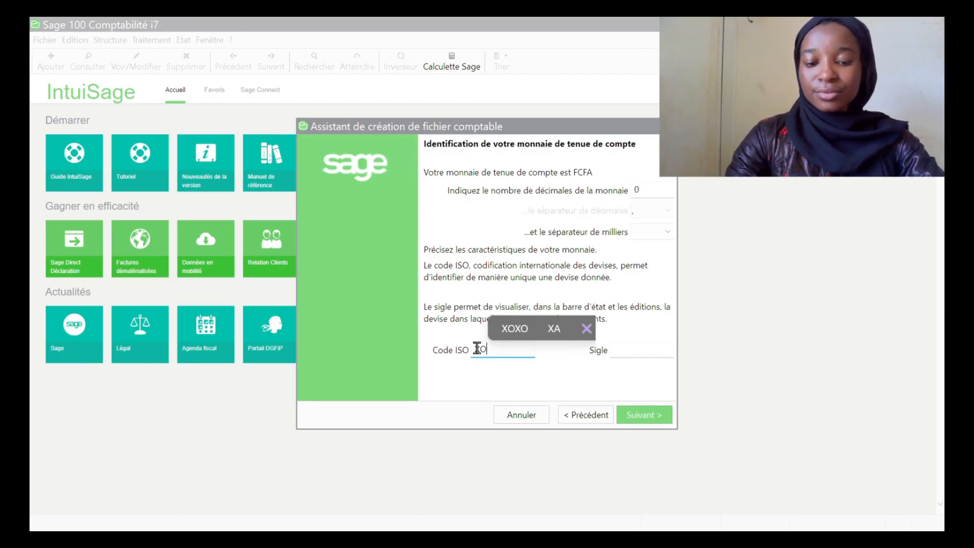
pyautogui.click(617, 350)
pyautogui.write('CF')
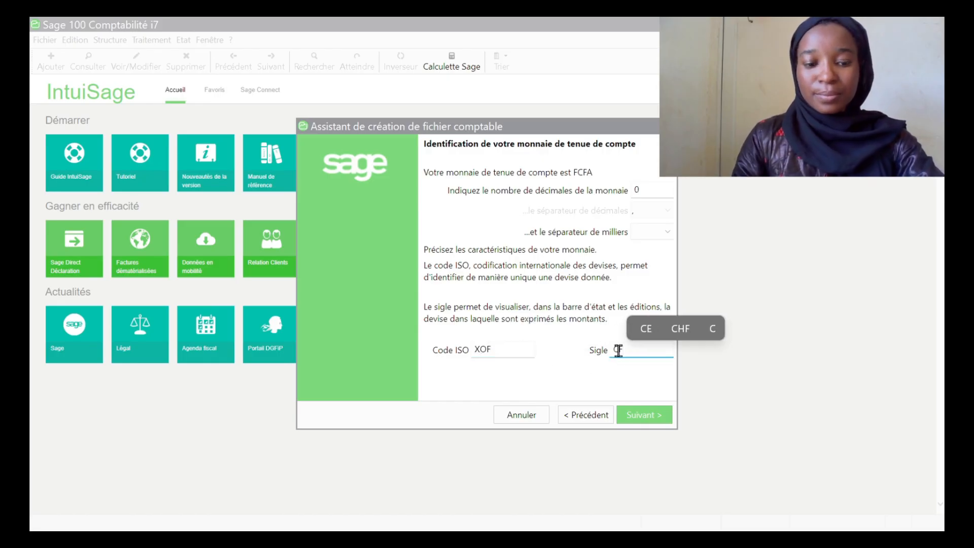
pyautogui.write('A')
pyautogui.click(647, 412)
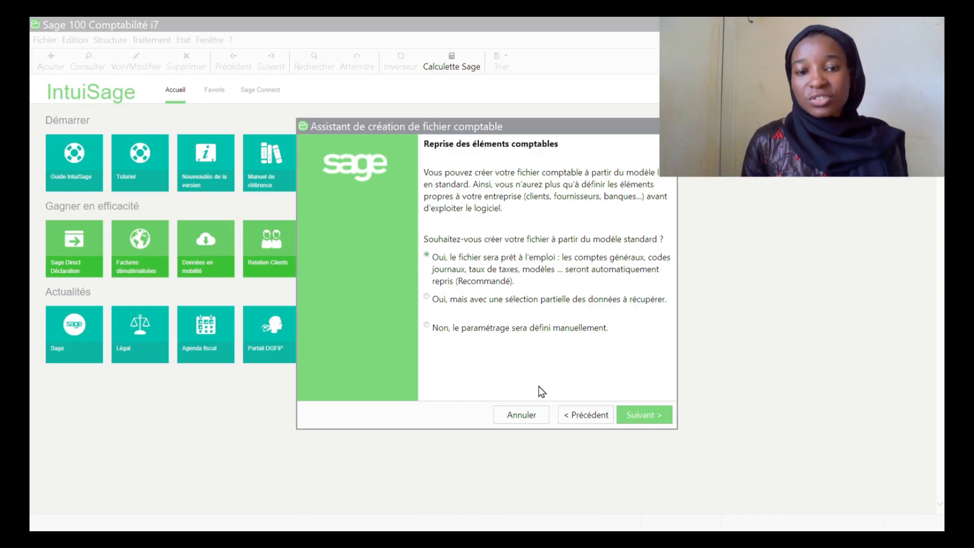
# Step: Choose manual configuration instead of the standard model, and create the accounting file as SANOGO on the desktop (Bureau)
pyautogui.click(426, 326)
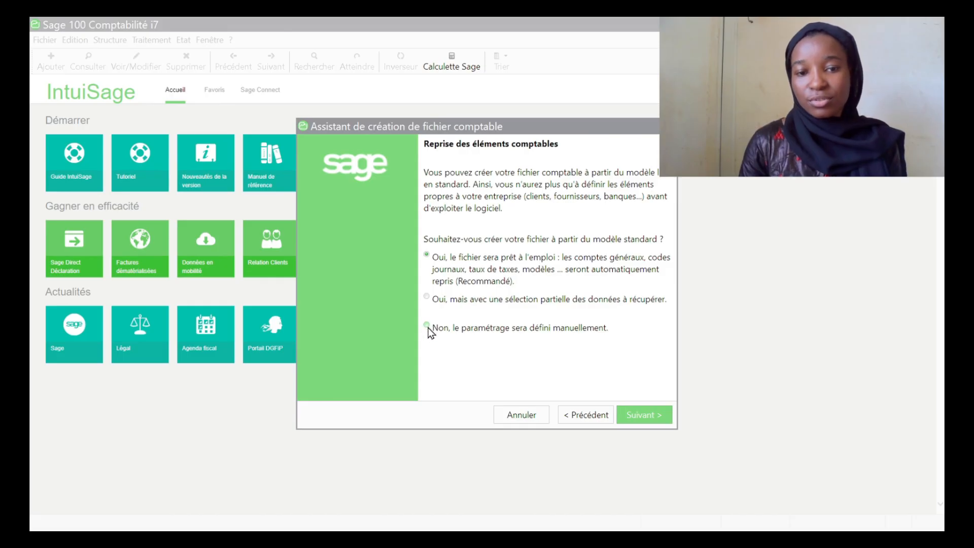
pyautogui.click(645, 415)
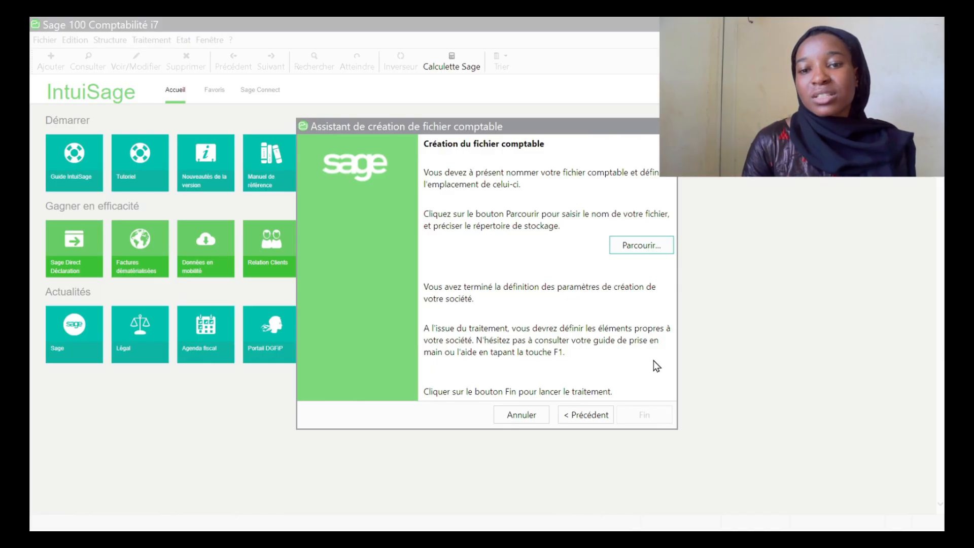
pyautogui.click(630, 247)
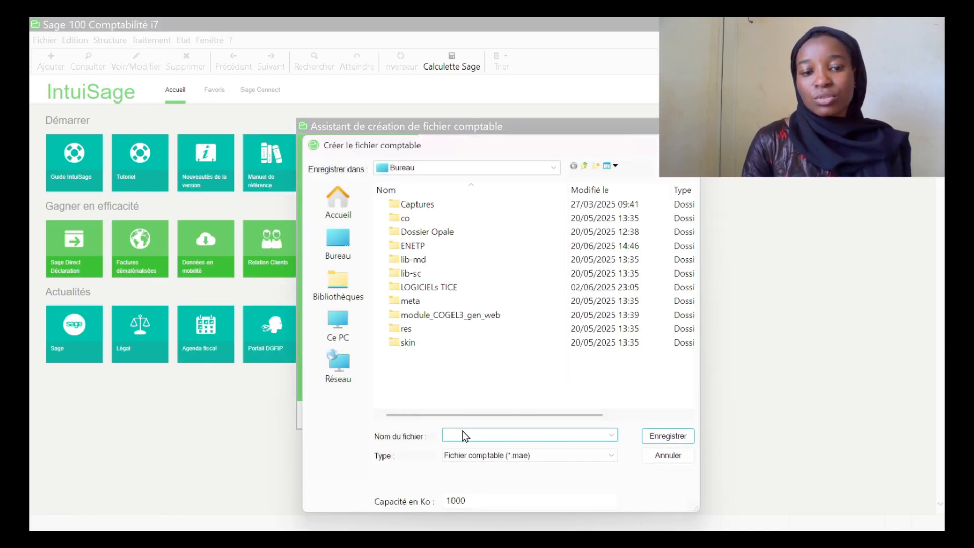
pyautogui.write('SANOGO')
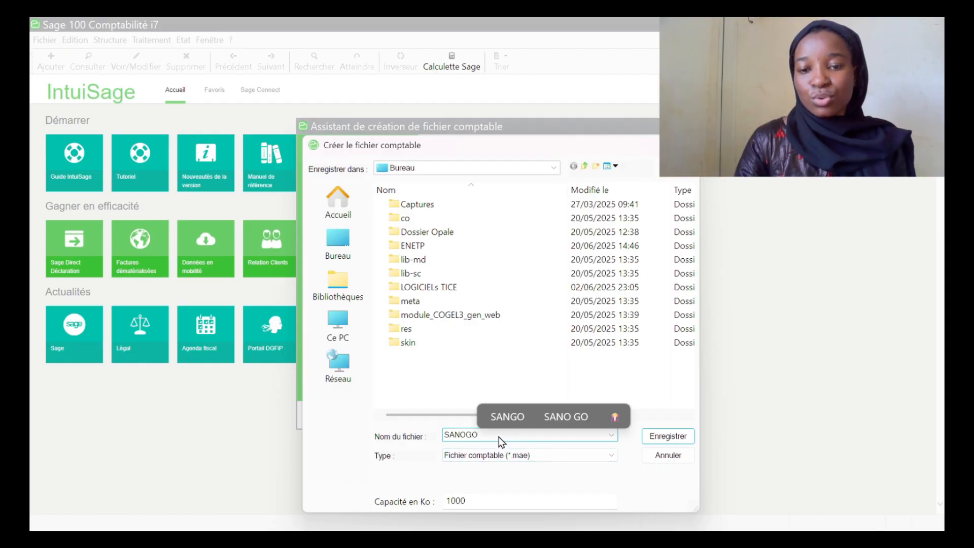
pyautogui.click(669, 436)
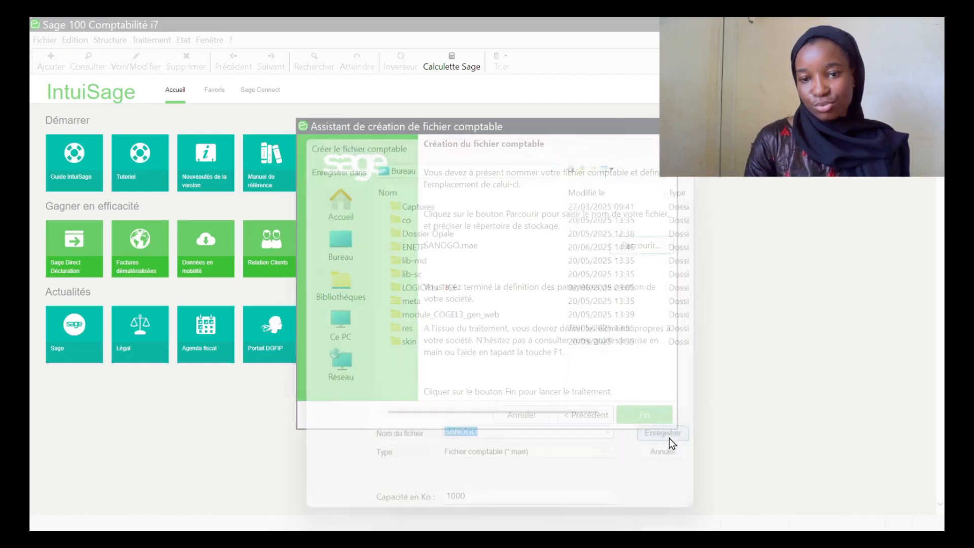
pyautogui.click(643, 419)
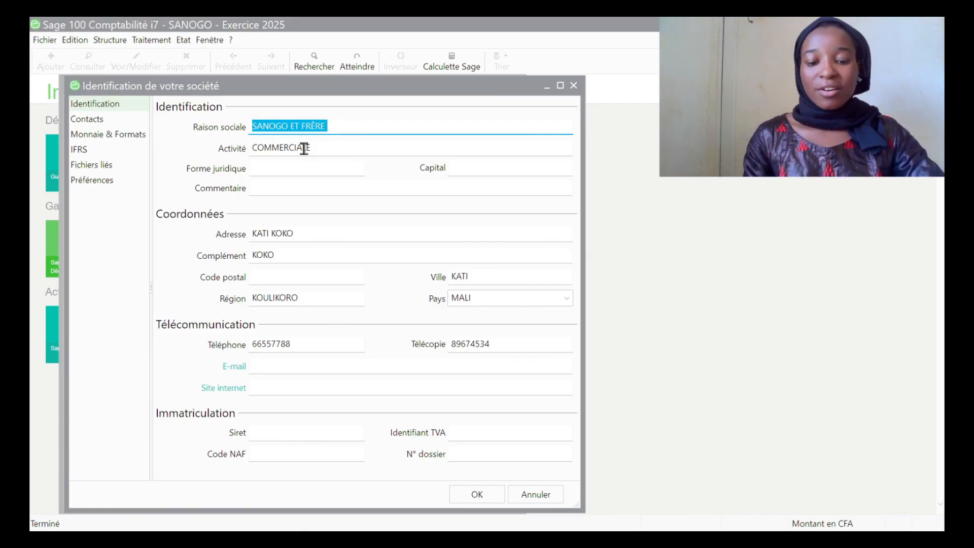
# Step: Set the company's legal form to SA and its capital to 10000000, then close the company settings
pyautogui.click(254, 167)
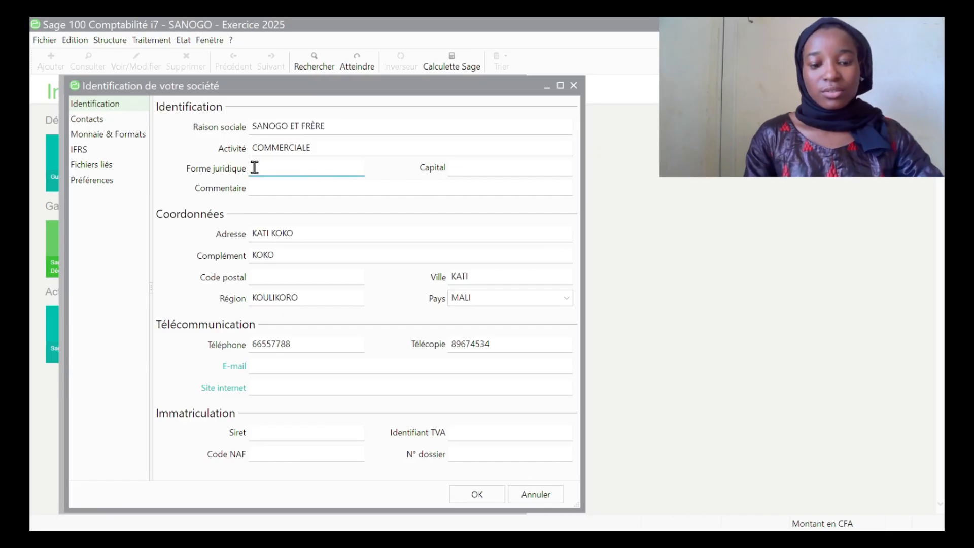
pyautogui.write('SA')
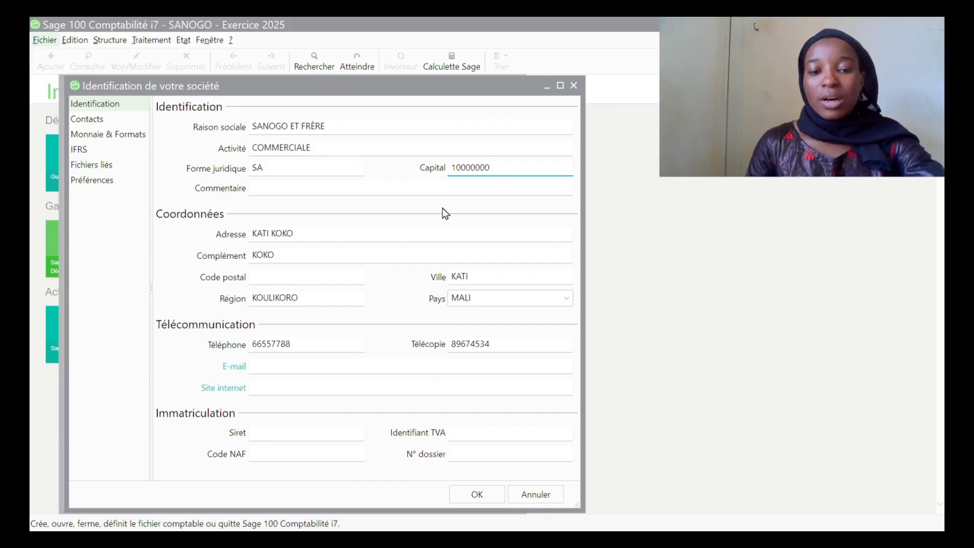
pyautogui.click(472, 495)
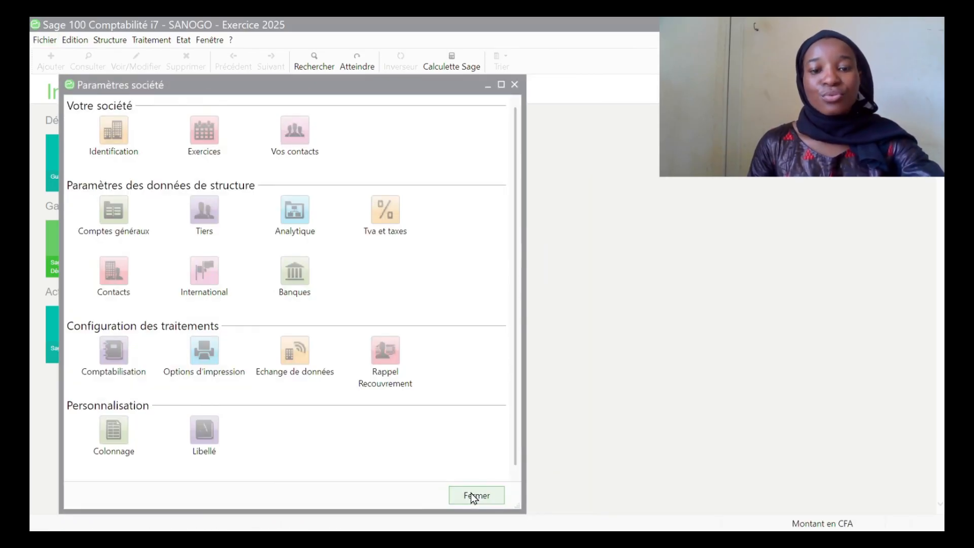
pyautogui.click(471, 494)
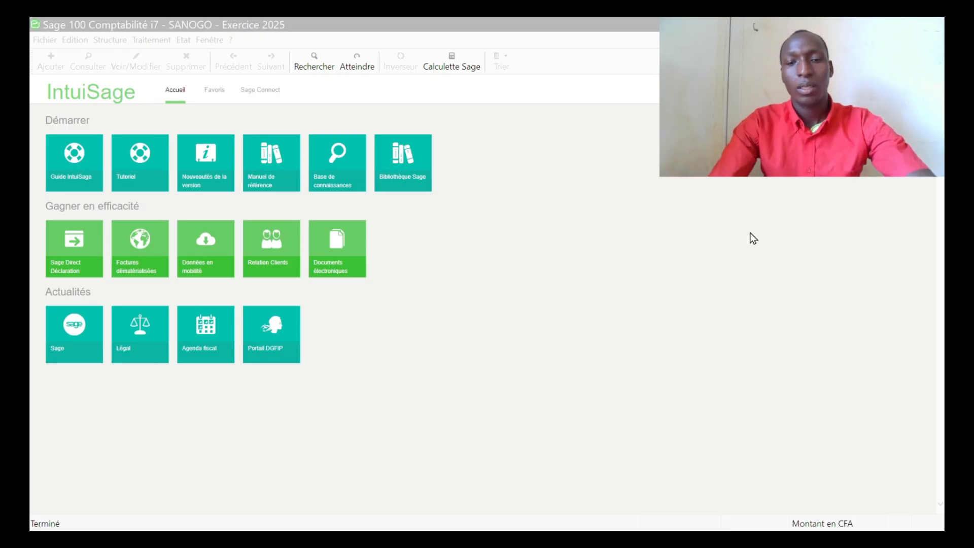
# Step: In the chart of accounts (Plan comptable), create general account 601 titled ACHAT DE MARCHANDISES
pyautogui.press('alt')
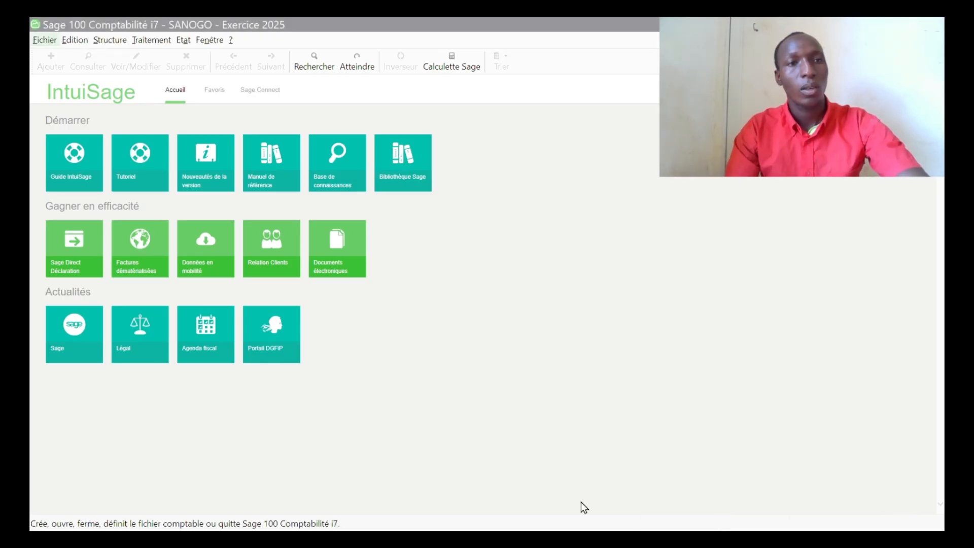
pyautogui.click(110, 40)
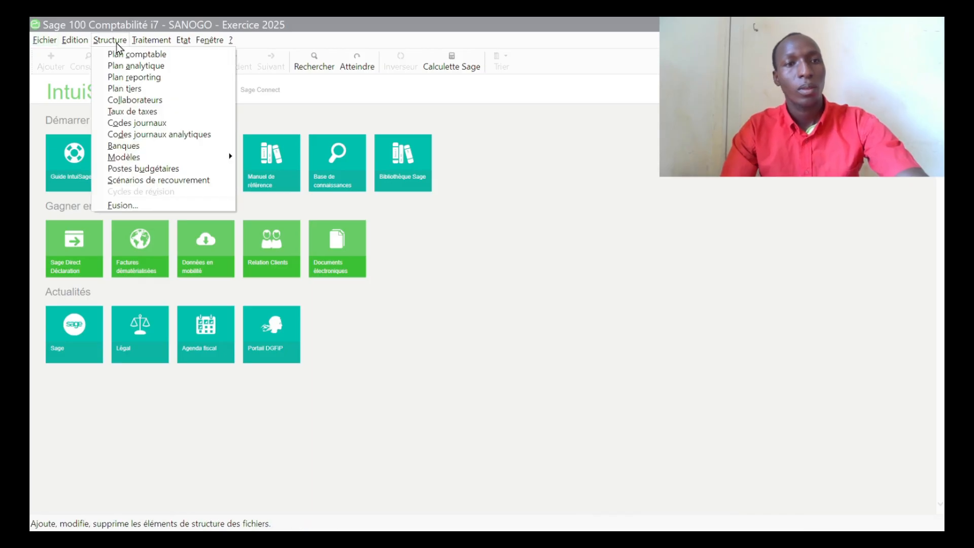
pyautogui.click(131, 54)
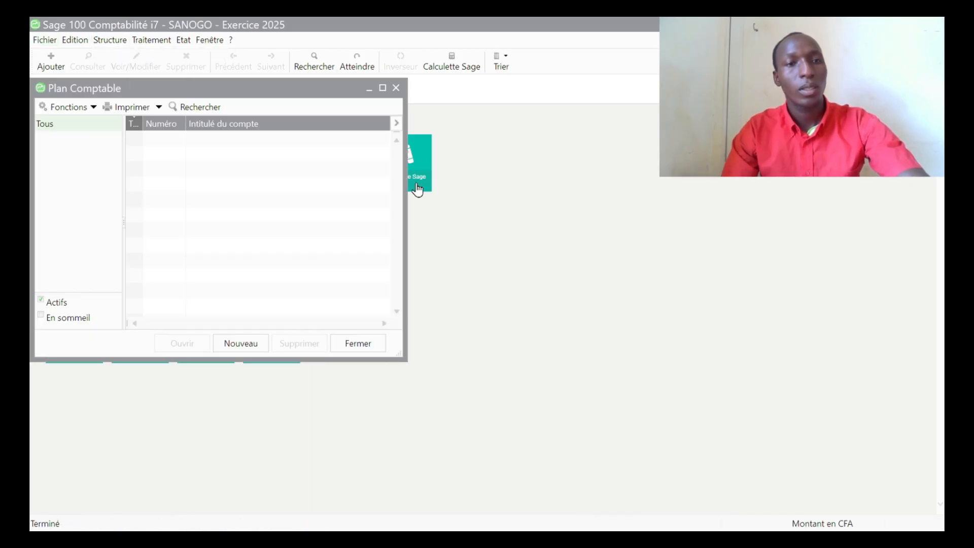
pyautogui.click(242, 344)
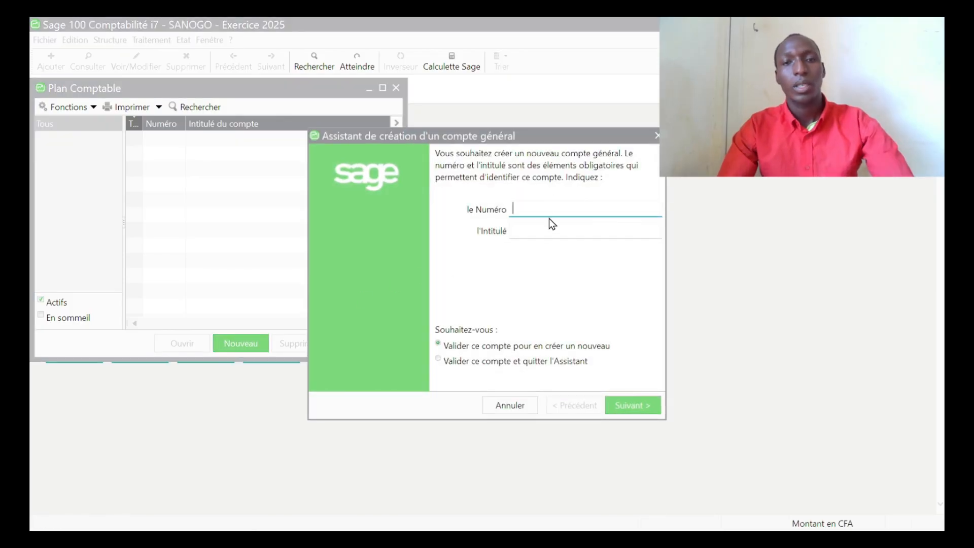
pyautogui.write('601')
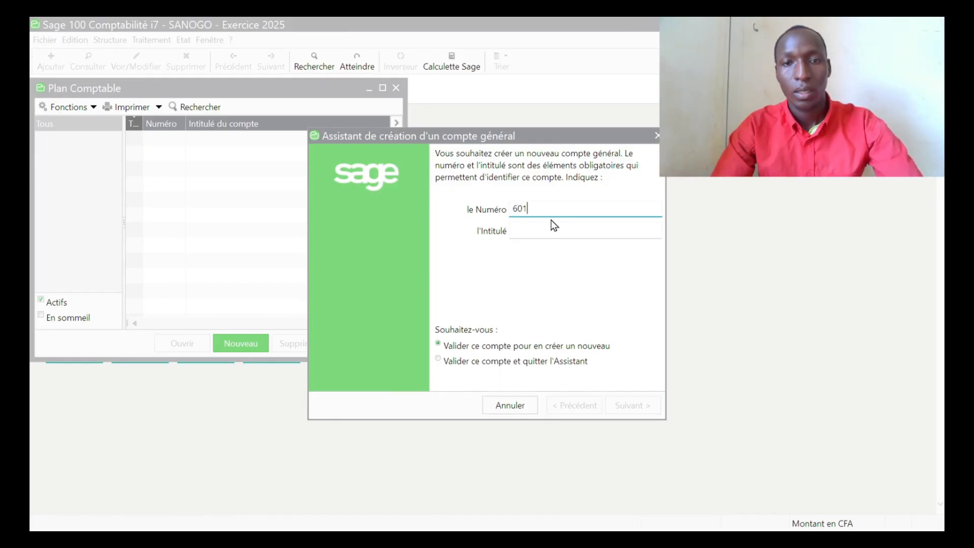
pyautogui.click(532, 226)
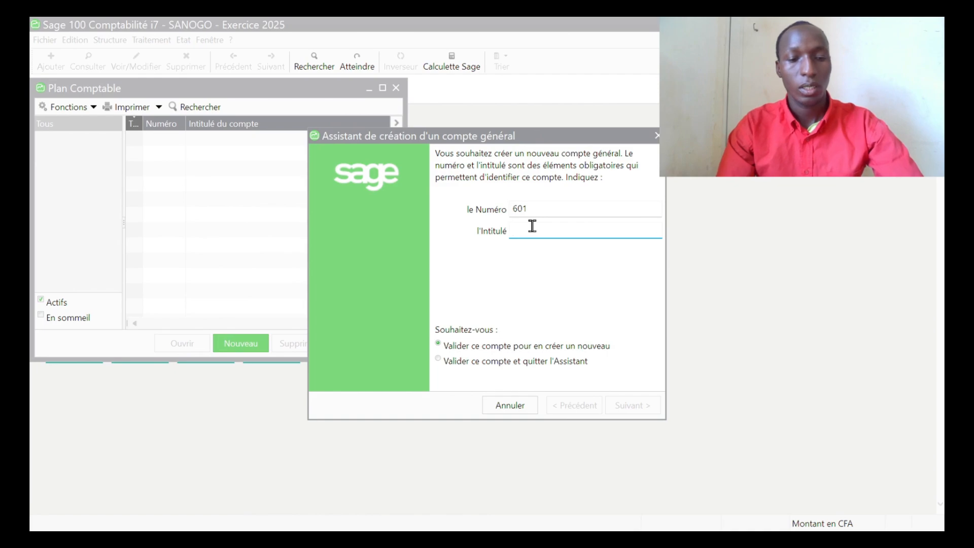
pyautogui.write('ACHAT DE MARCHANDISES')
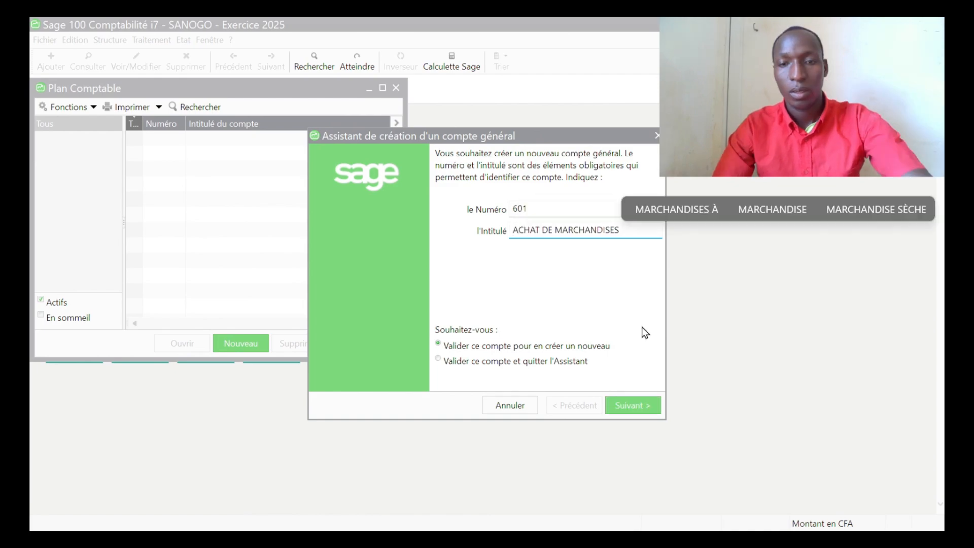
pyautogui.click(629, 408)
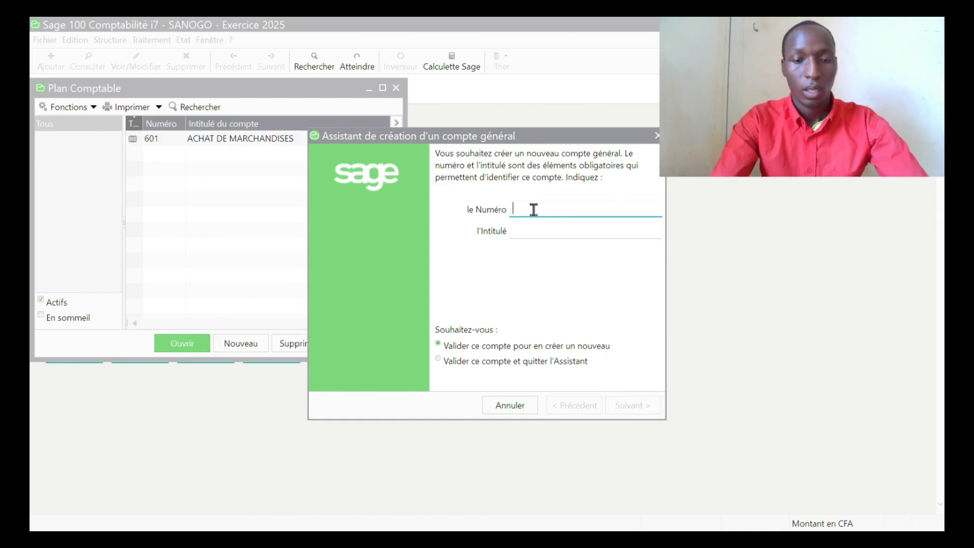
# Step: Create general account 411 titled CLIENT
pyautogui.write('411')
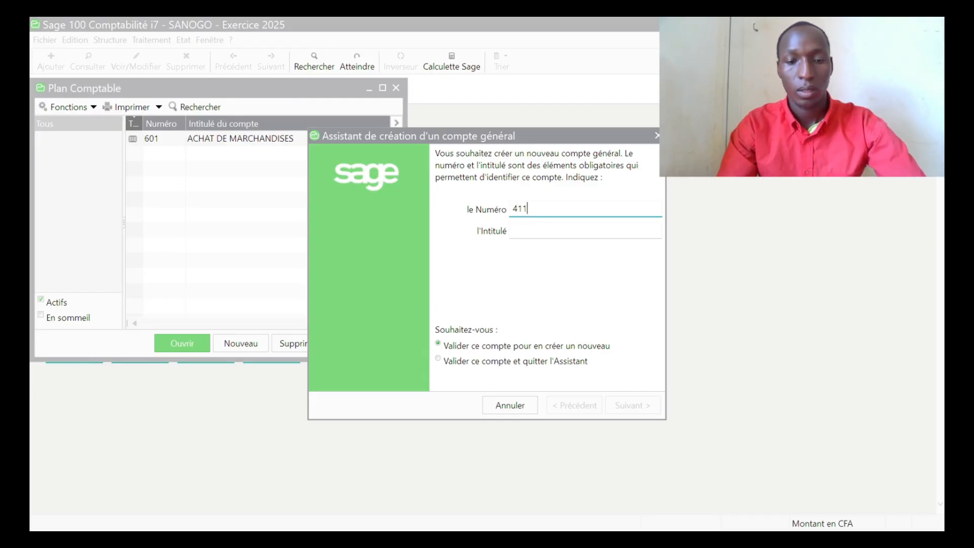
pyautogui.click(548, 237)
pyautogui.write('CLIENT')
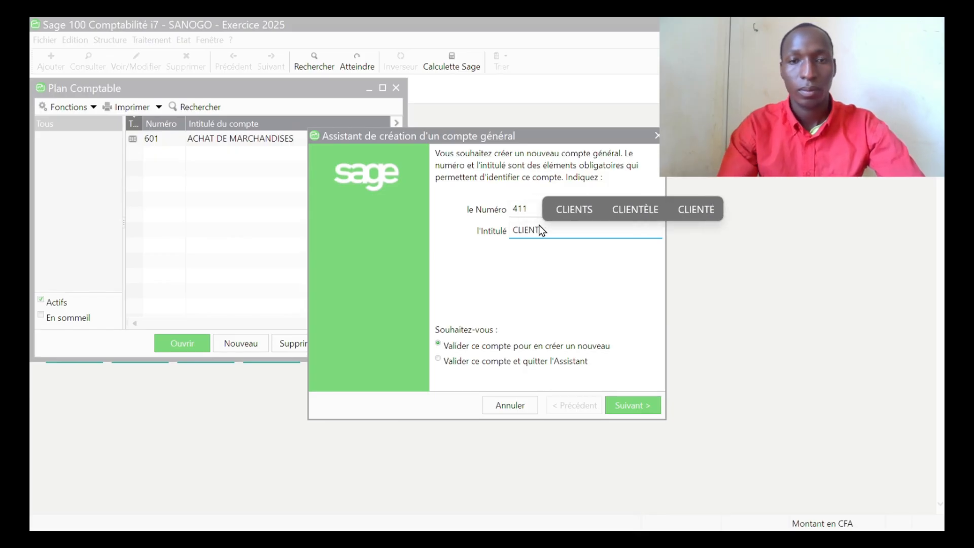
pyautogui.click(638, 406)
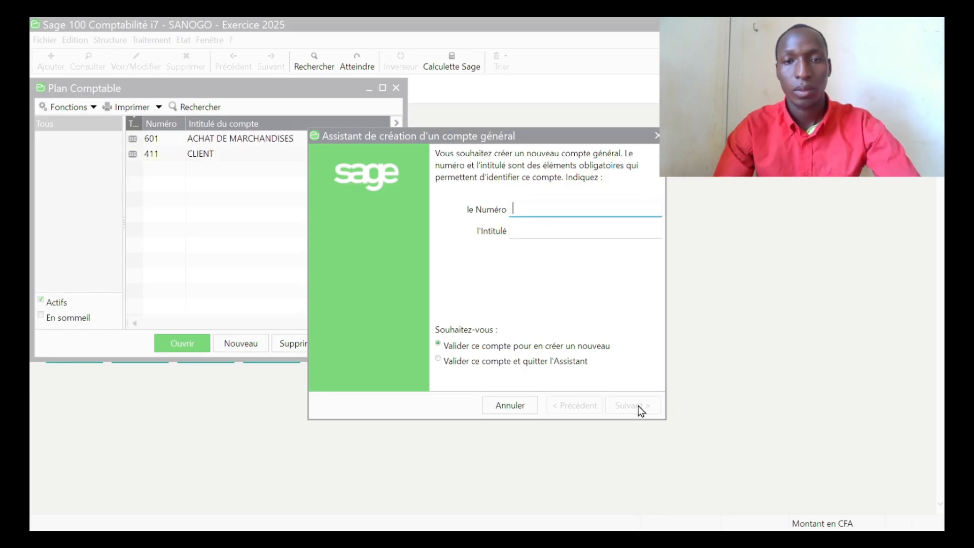
# Step: Create general account 401 titled FOURNISSEUR
pyautogui.write('4')
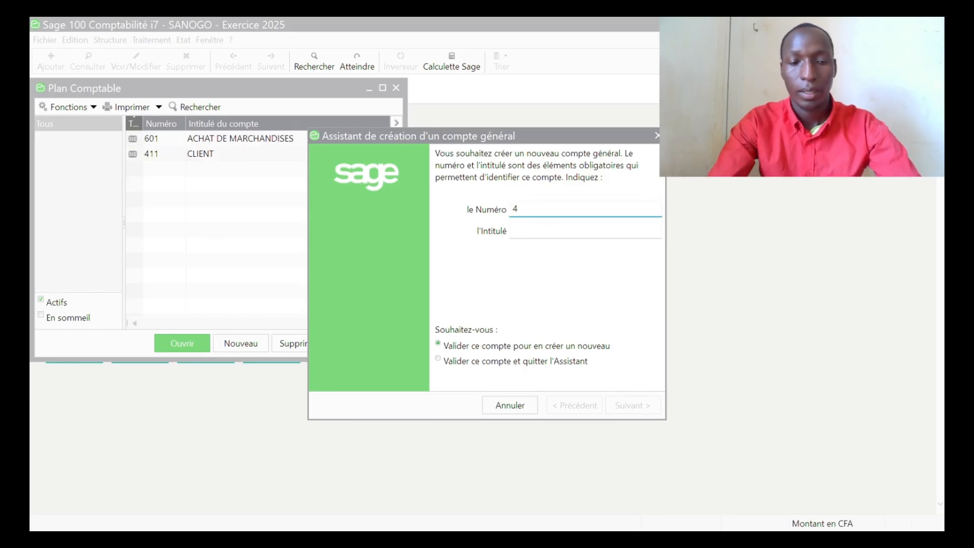
pyautogui.write('0')
pyautogui.click(562, 230)
pyautogui.write('F')
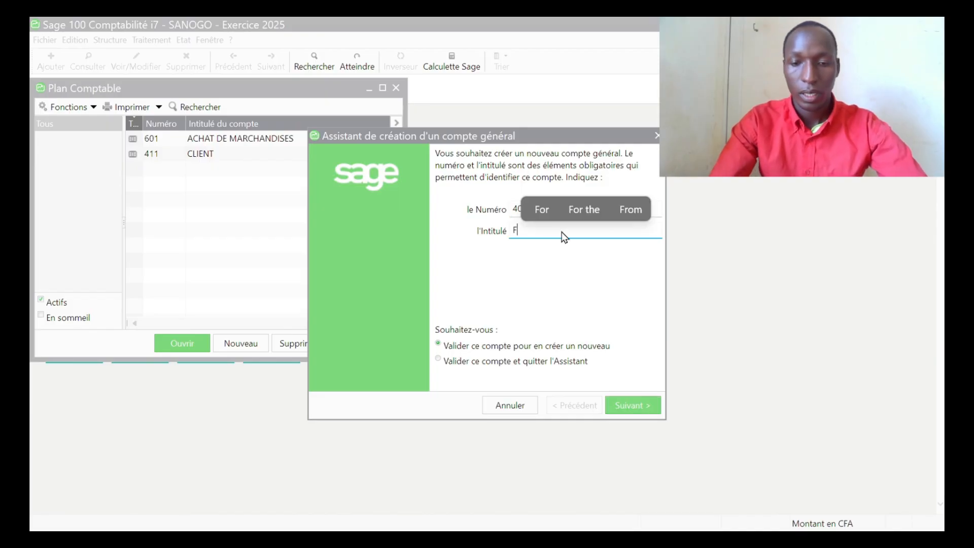
pyautogui.write('OURNISSEUR')
pyautogui.click(635, 409)
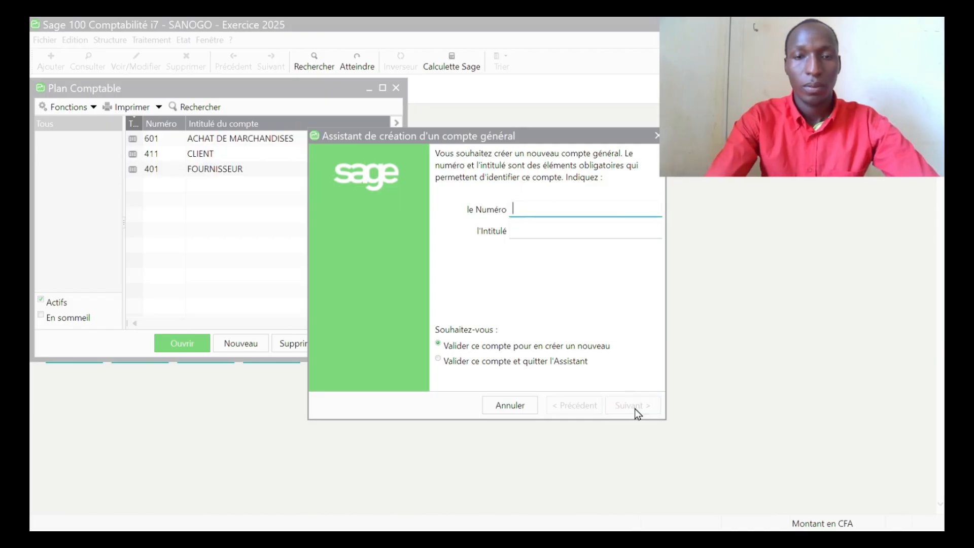
# Step: Create general account 701 titled VENTE DE MARCHANDISES
pyautogui.write('7')
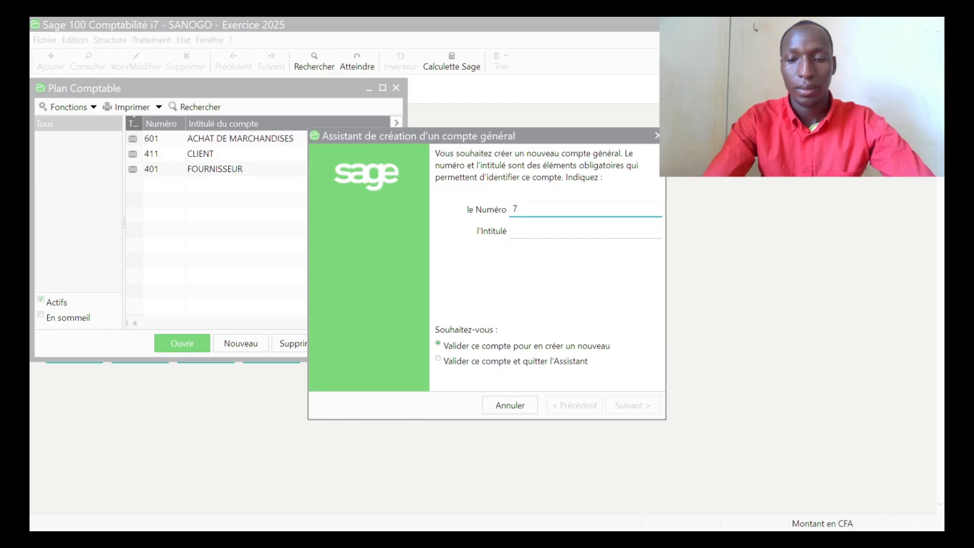
pyautogui.write('01')
pyautogui.press('Tab')
pyautogui.write('VENTE DE MARCHANDISES')
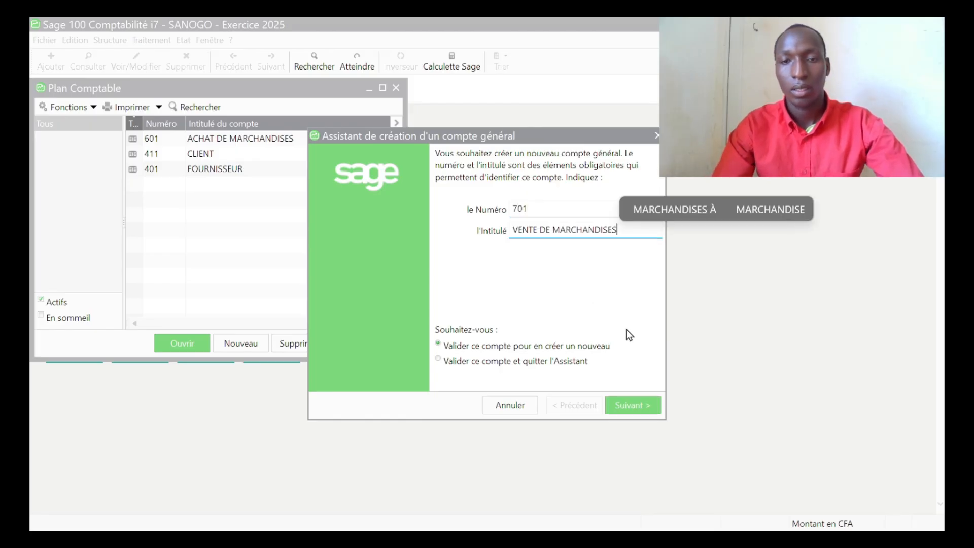
pyautogui.click(626, 408)
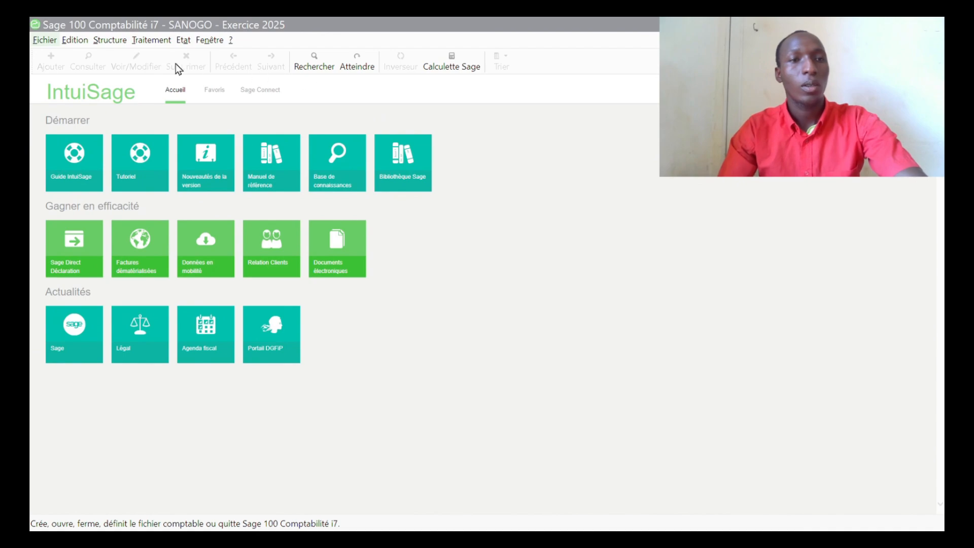
# Step: Start a new Client record in the third-party plan (Plan tiers), with 411 followed by the client's surname as its account code
pyautogui.click(112, 39)
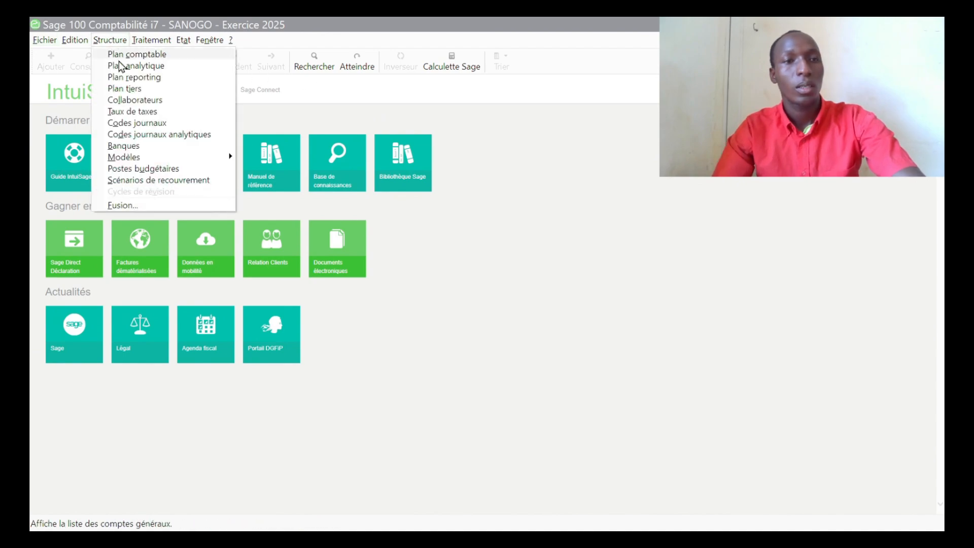
pyautogui.click(128, 87)
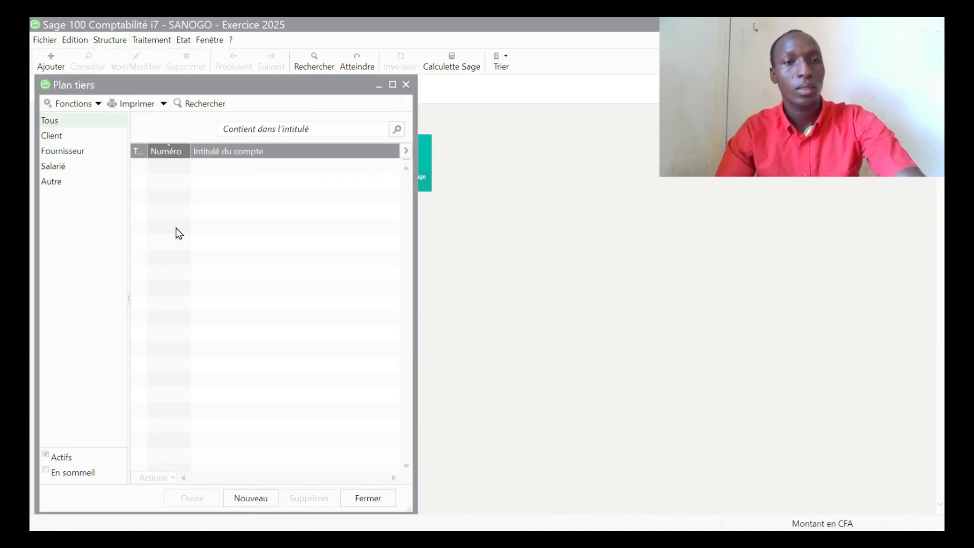
pyautogui.click(65, 138)
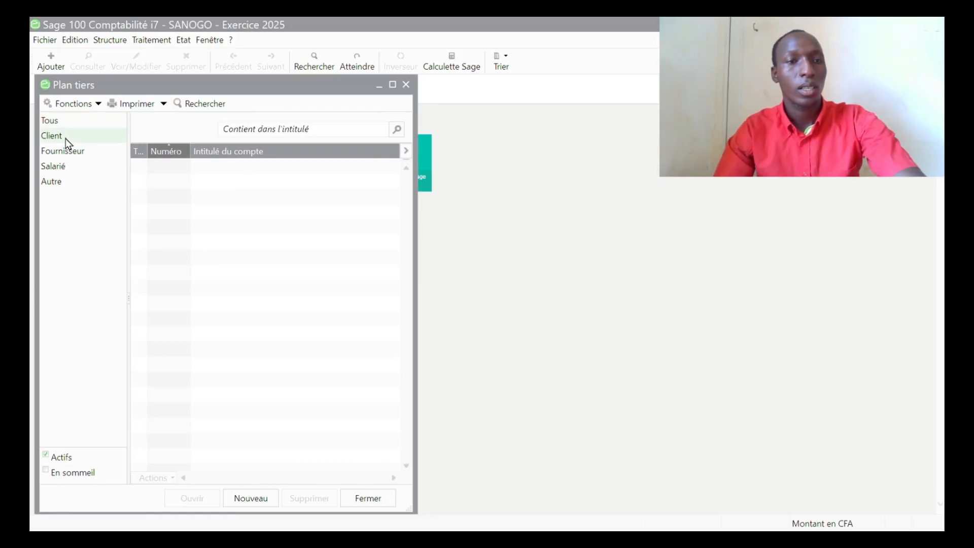
pyautogui.click(259, 500)
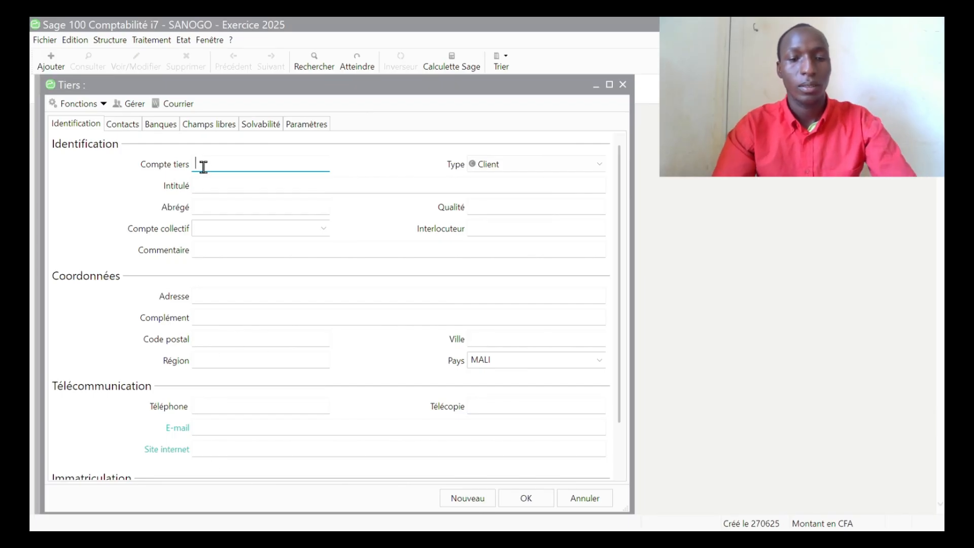
pyautogui.write('4')
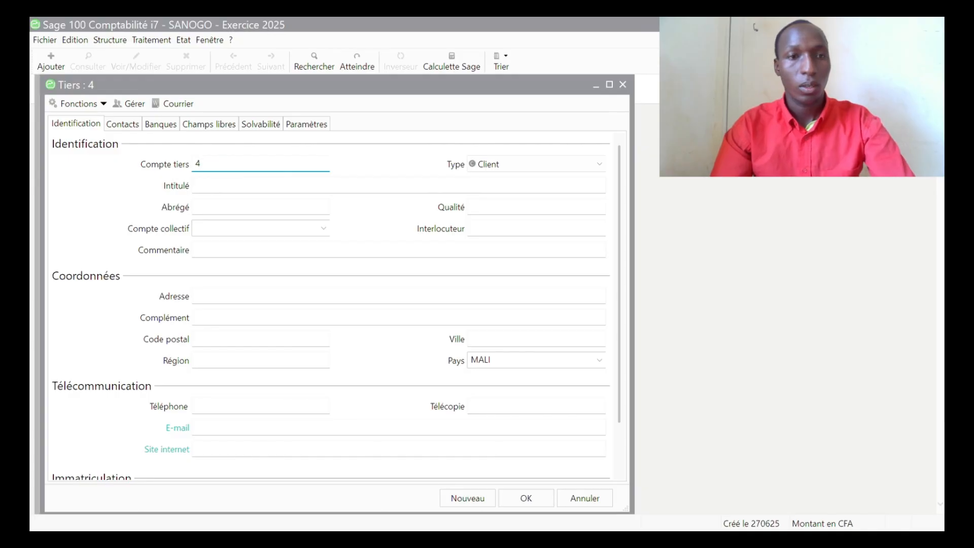
pyautogui.write('11T')
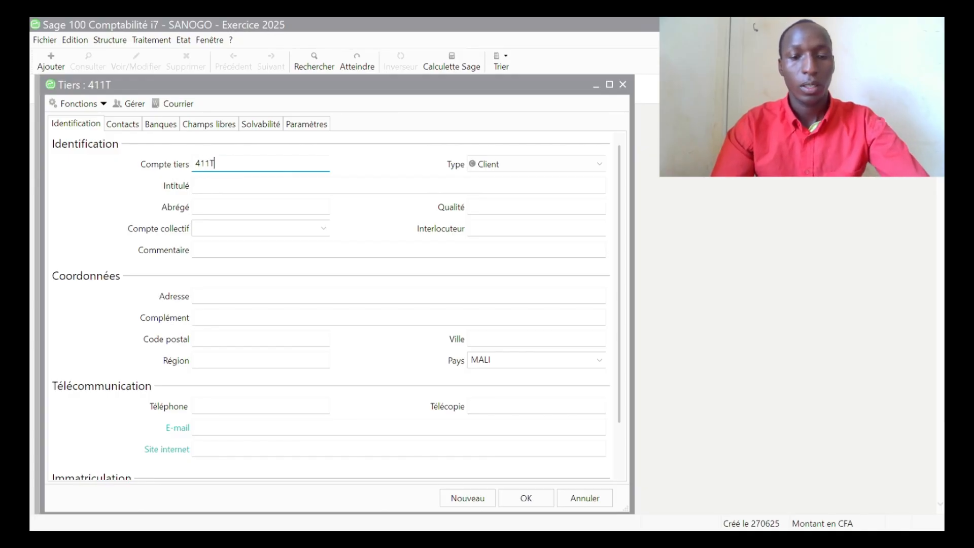
pyautogui.write('RAORE')
# Step: Title the client record CLIENT, save it and agree to create collective account 41100000, continuing with a new record
pyautogui.click(214, 184)
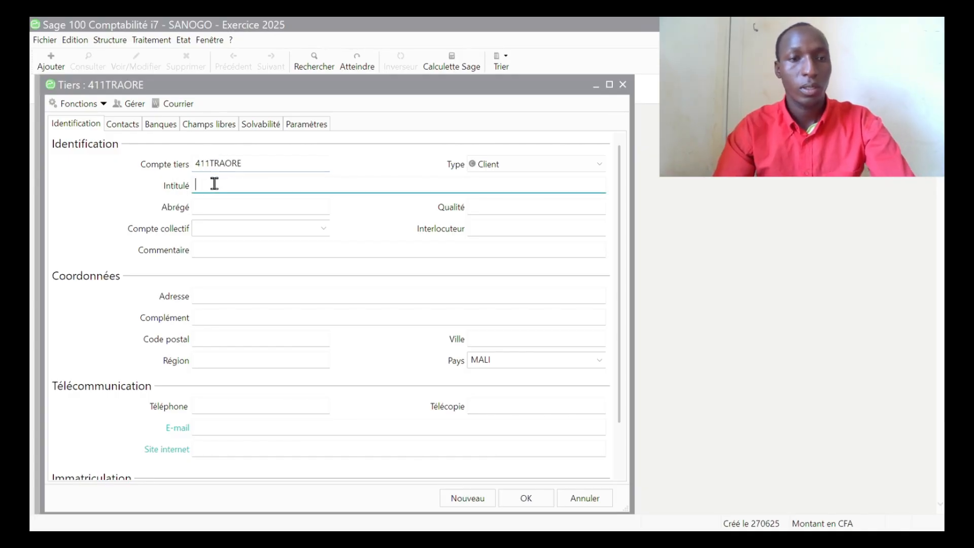
pyautogui.write('CLI')
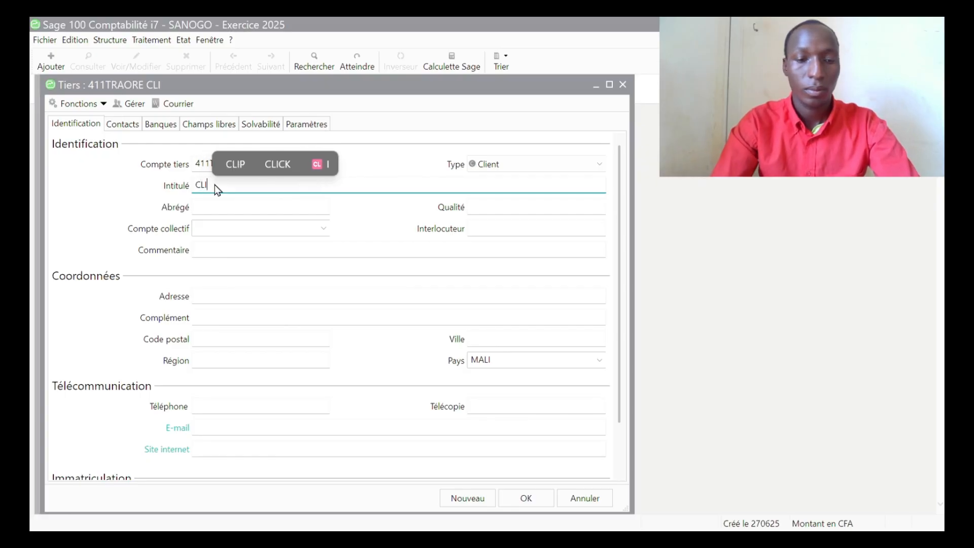
pyautogui.write('ENT')
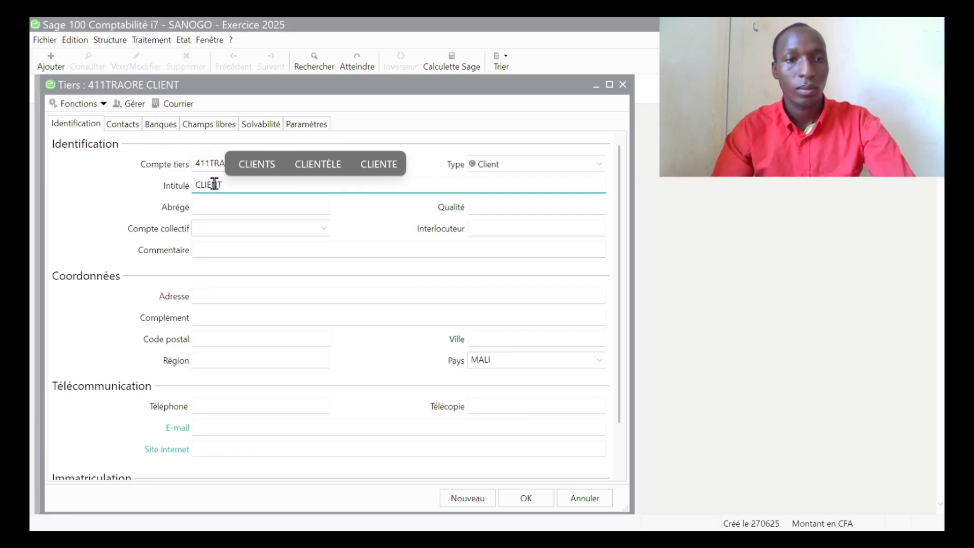
pyautogui.press('Tab')
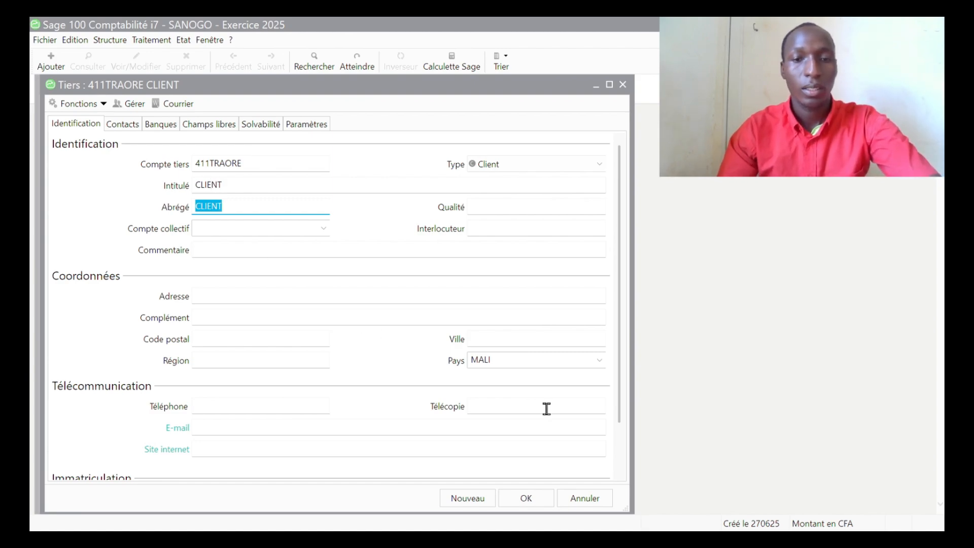
pyautogui.click(480, 498)
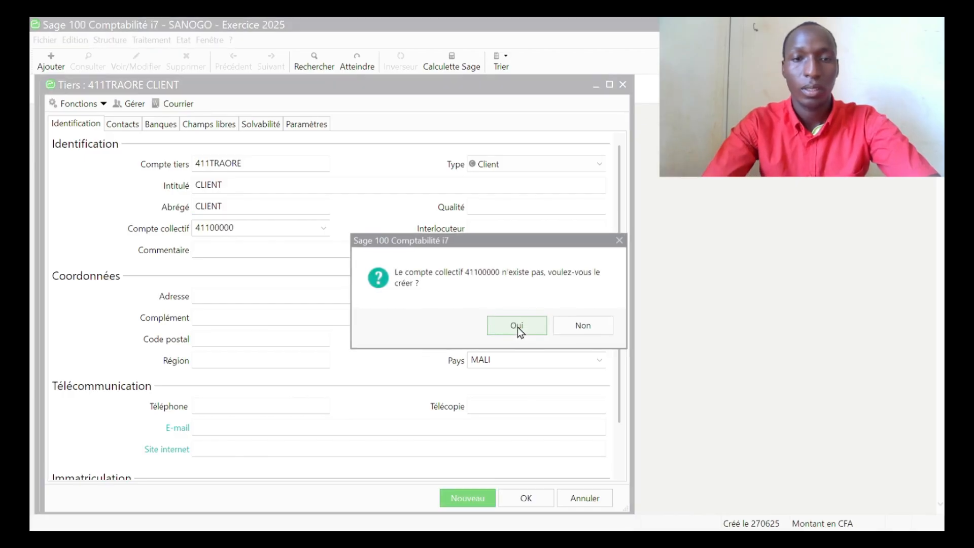
pyautogui.click(517, 327)
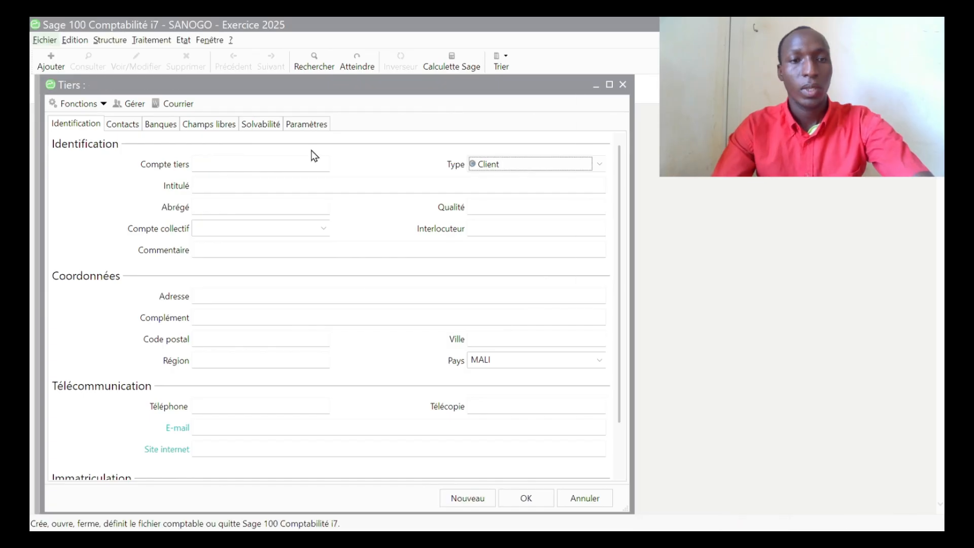
# Step: Fill the new third-party record with 401 followed by the supplier's surname as account code and Fournisseur as type
pyautogui.click(298, 160)
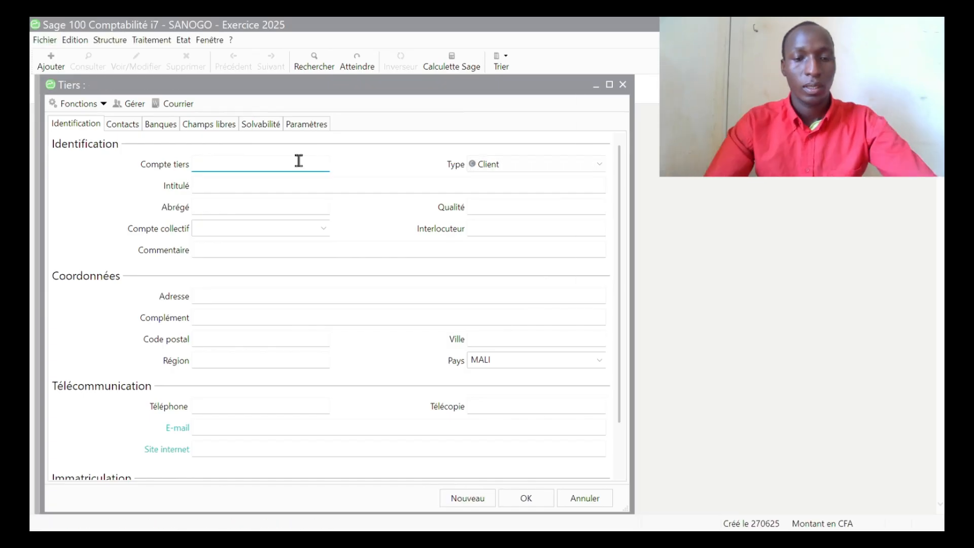
pyautogui.write('401')
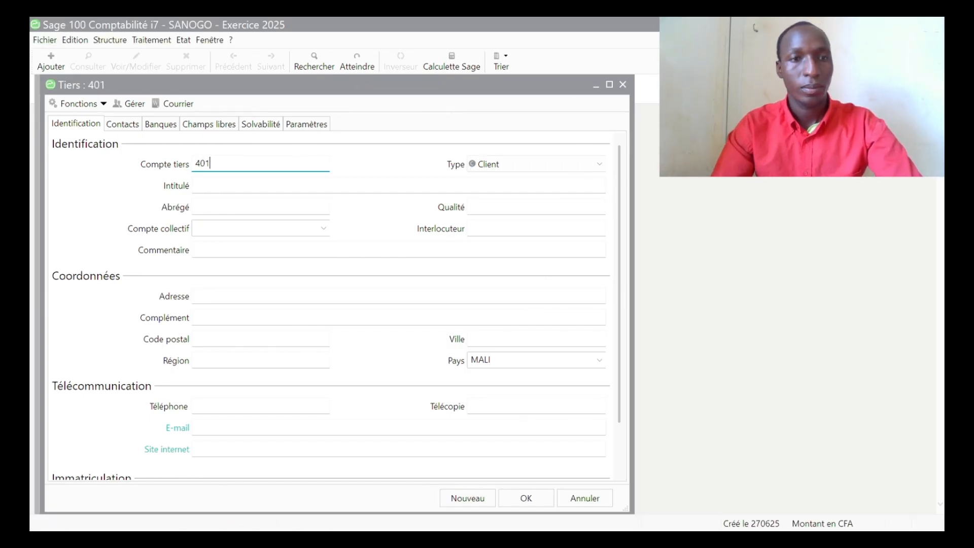
pyautogui.write('T')
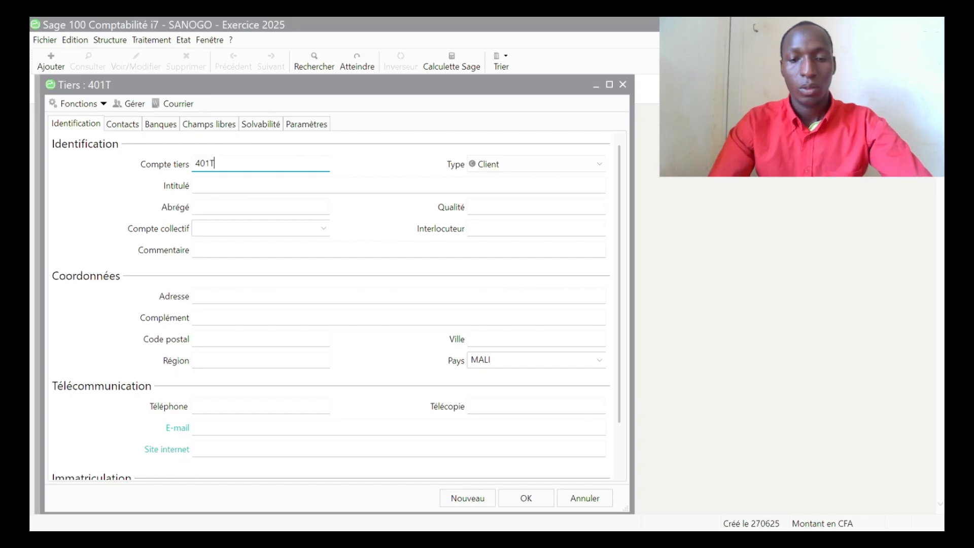
pyautogui.write('OURE')
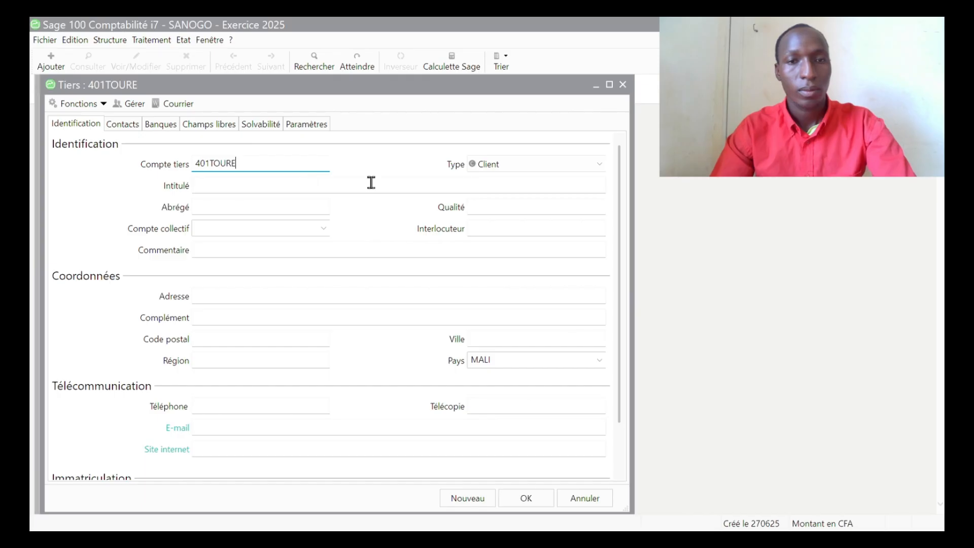
pyautogui.doubleClick(596, 166)
pyautogui.click(595, 165)
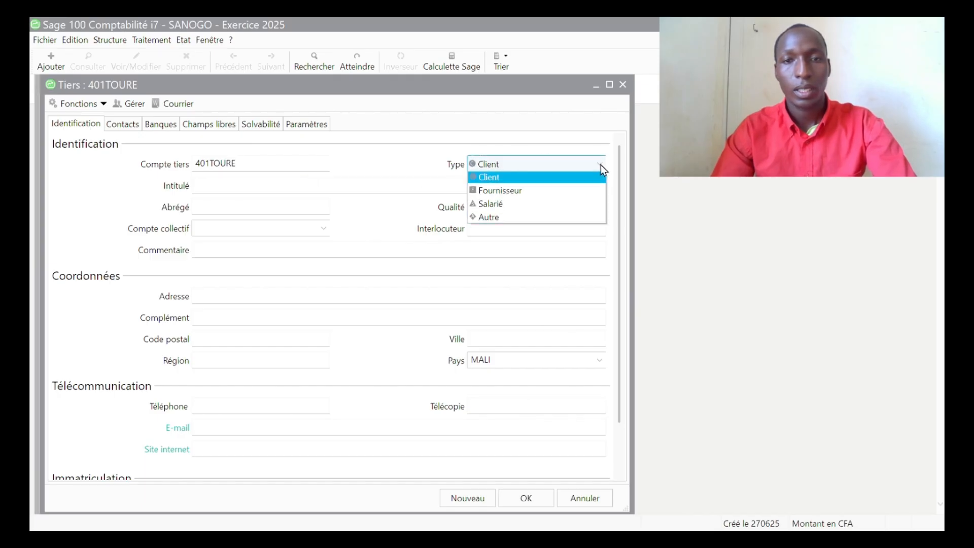
pyautogui.click(596, 192)
# Step: Title the supplier record FOURNISSEUR, save it and agree to create its collective account
pyautogui.click(294, 181)
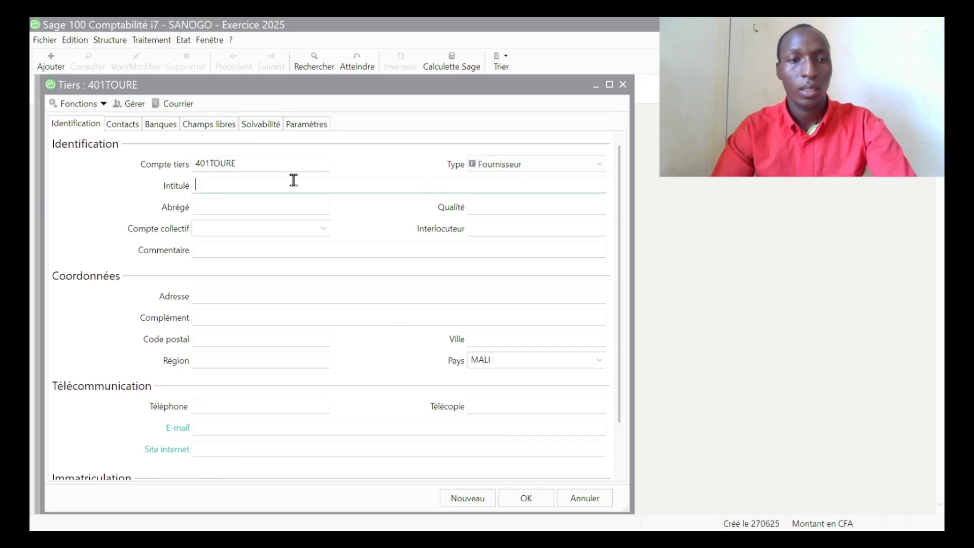
pyautogui.write('FOU')
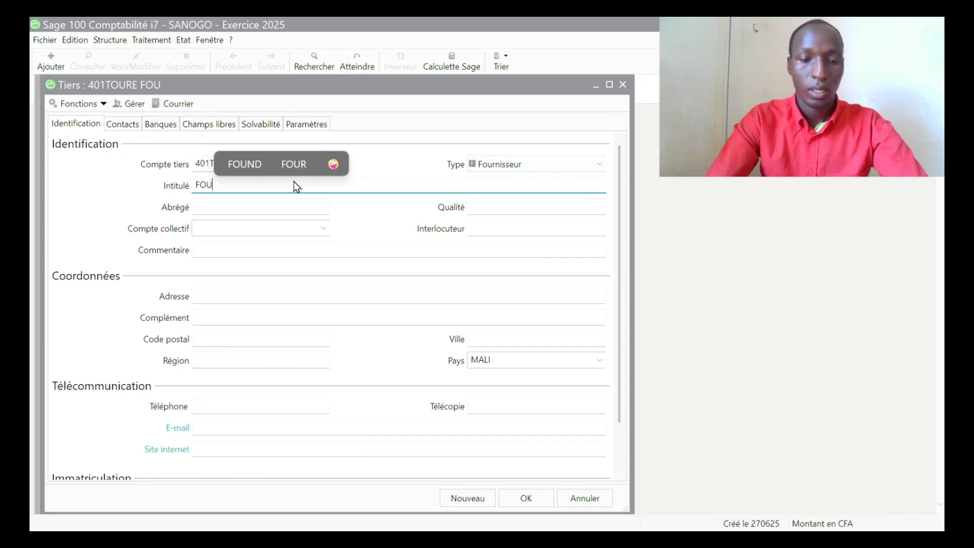
pyautogui.write('RNISSEUR')
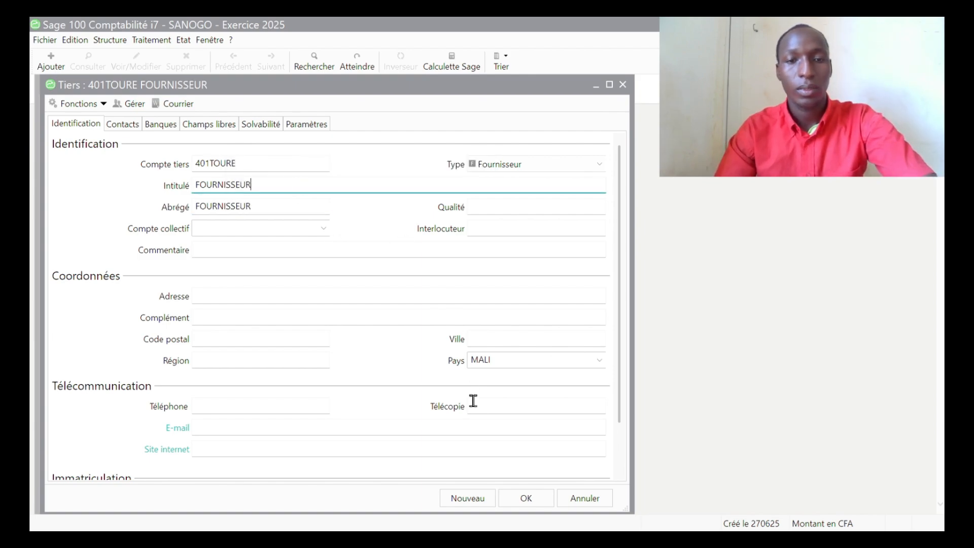
pyautogui.click(523, 497)
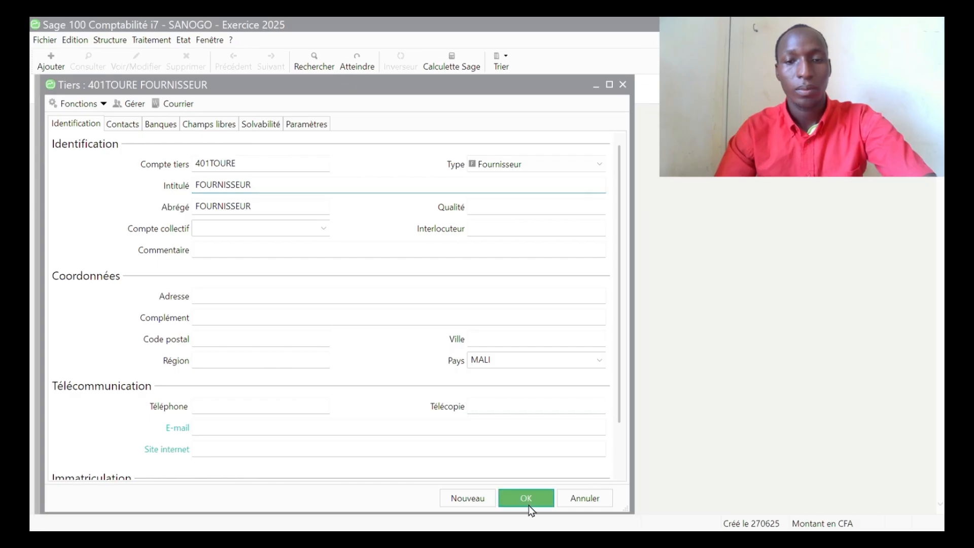
pyautogui.click(522, 326)
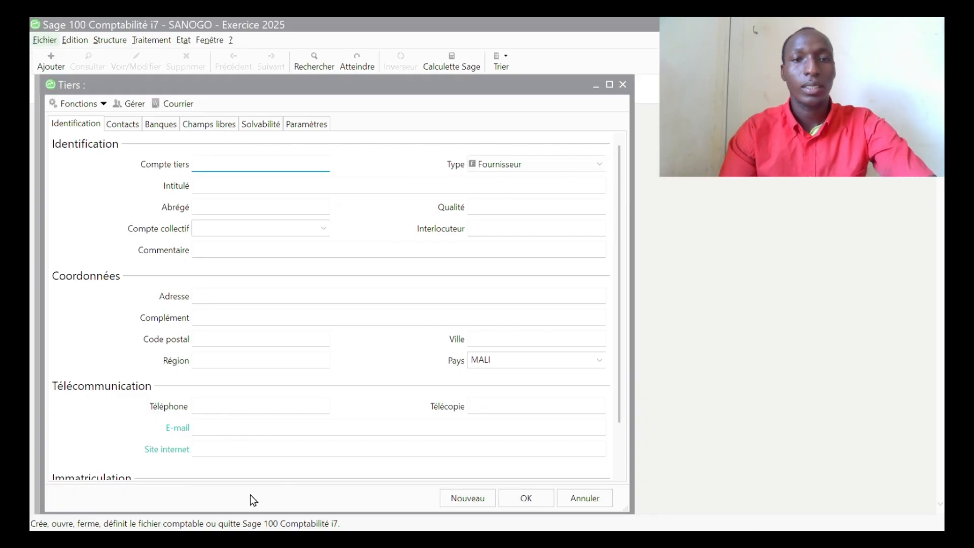
# Step: Create a Salarié record coded 422 plus the employee's surname, titled SALARIE plus the surname, and agree to create collective account 42100000
pyautogui.click(225, 162)
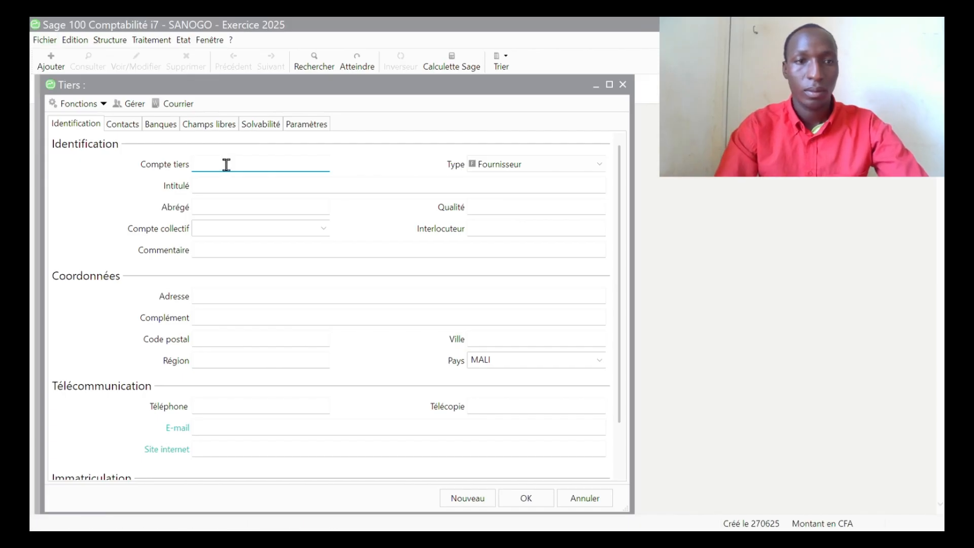
pyautogui.write('422')
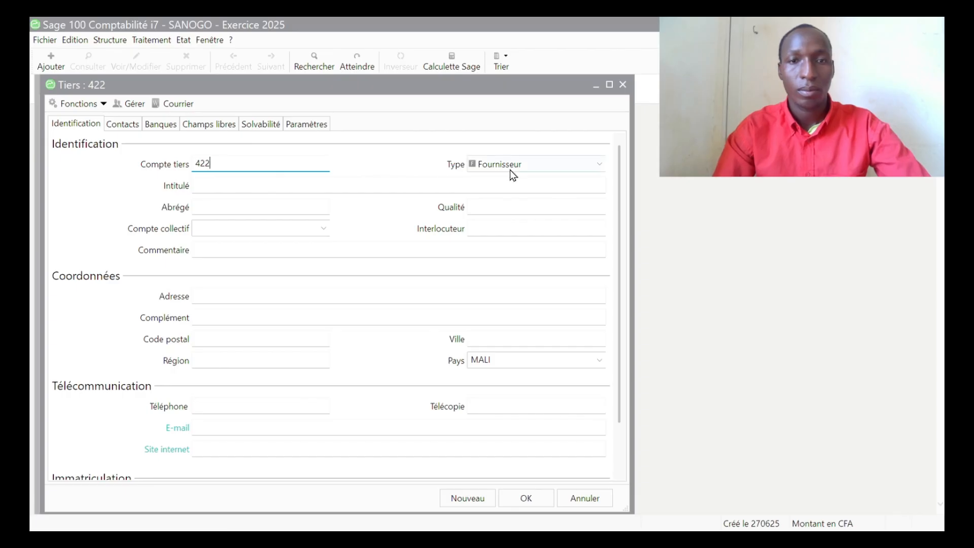
pyautogui.click(598, 164)
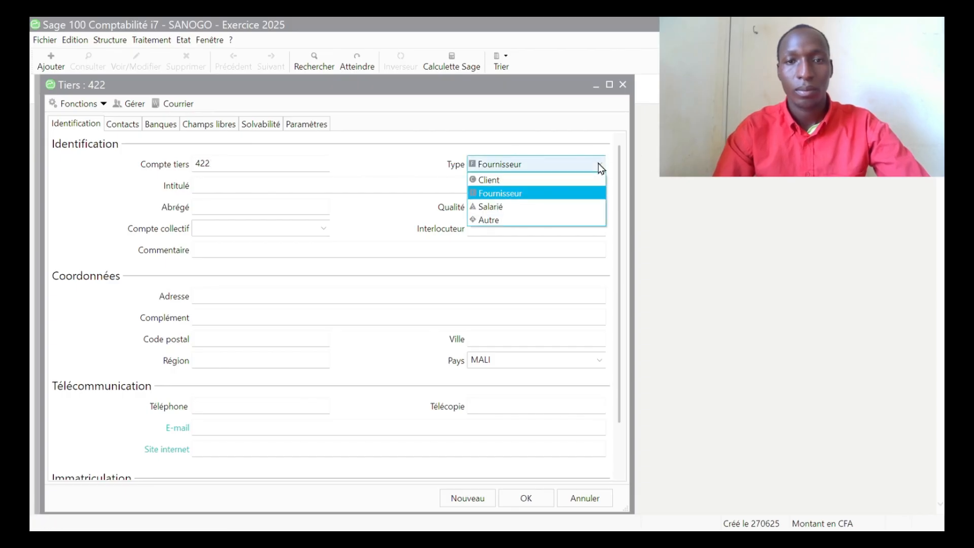
pyautogui.click(589, 206)
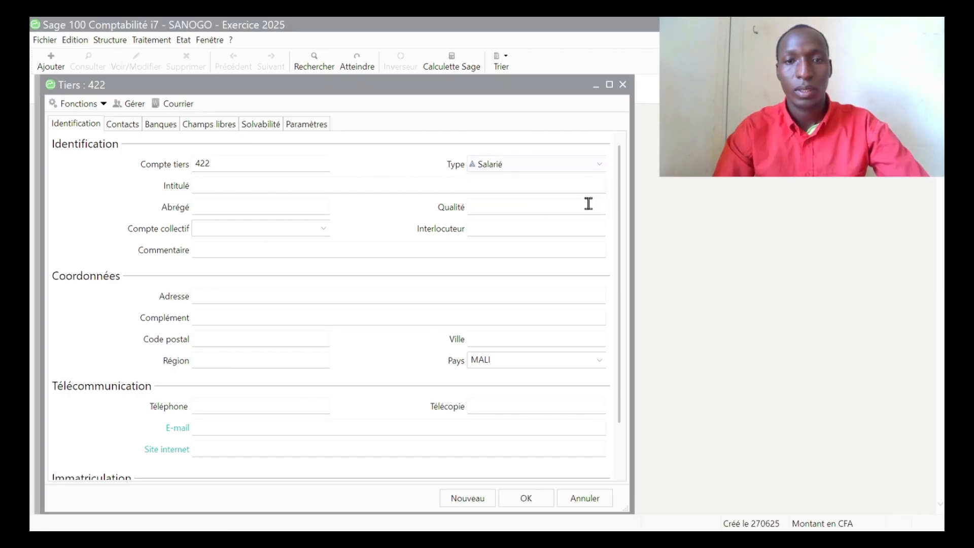
pyautogui.write('CISSE')
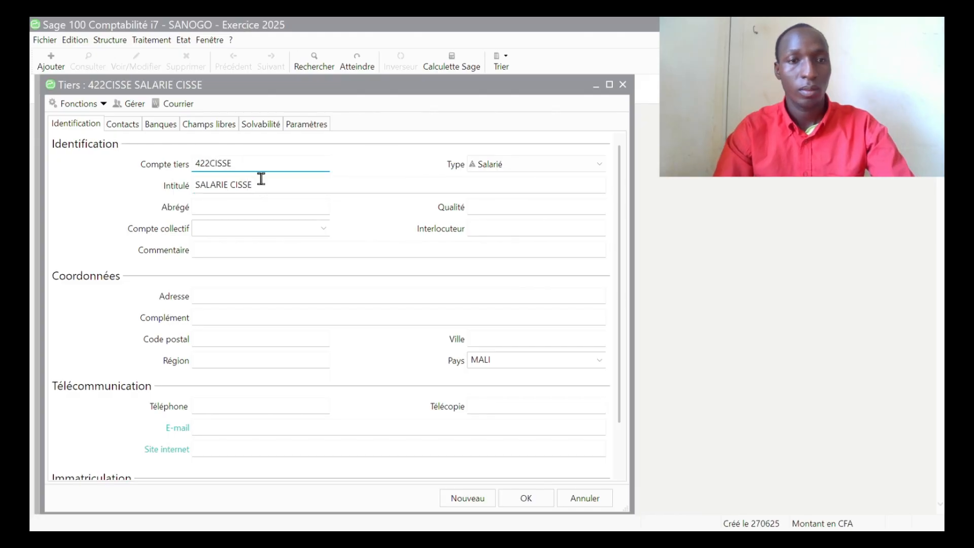
pyautogui.press('Tab')
pyautogui.press('Tab')
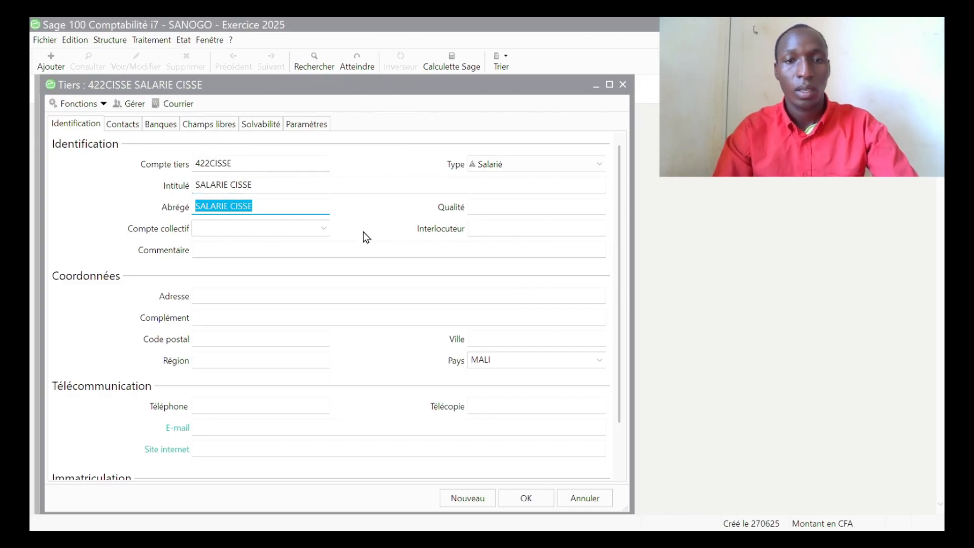
pyautogui.click(468, 504)
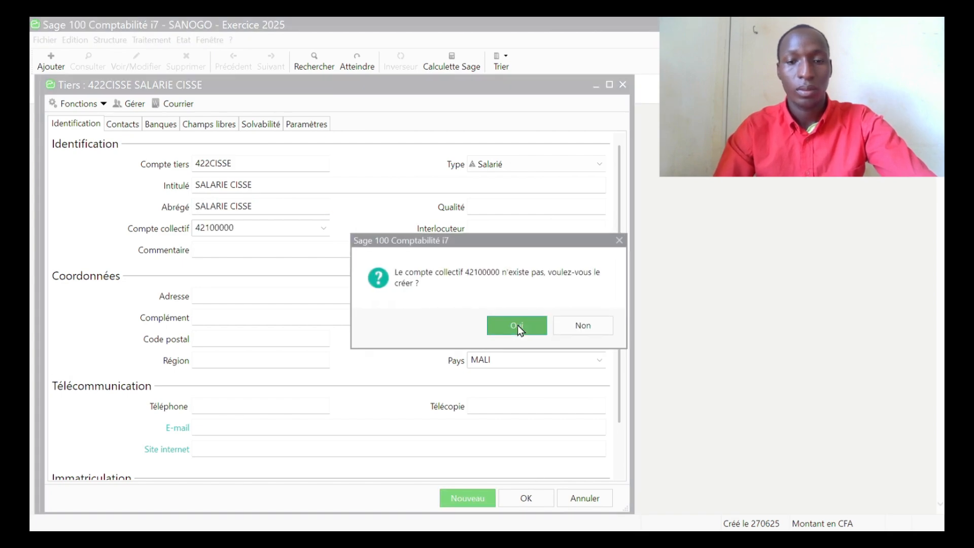
pyautogui.click(517, 324)
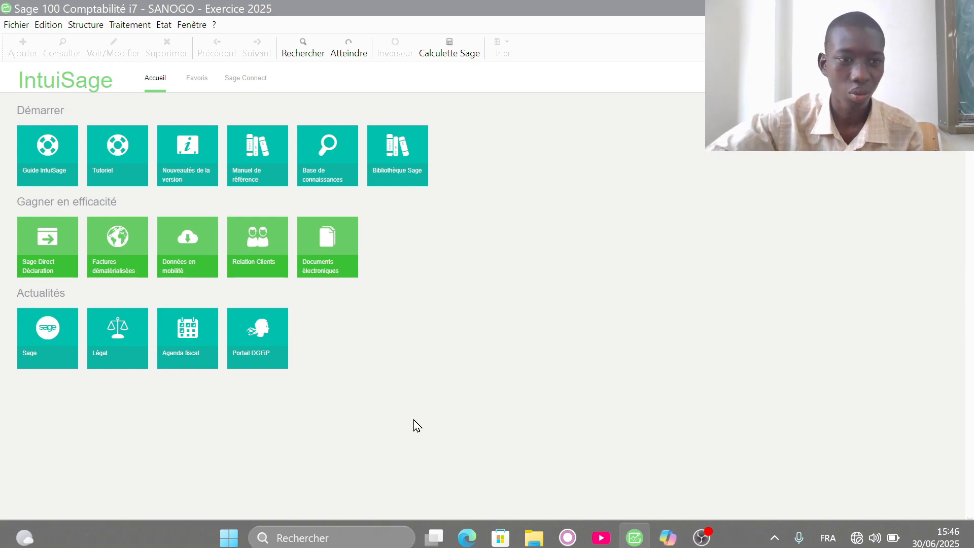
# Step: Create a journal code of type Achats with code ACH and title ACHAT, validating it to continue with another journal
pyautogui.click(84, 27)
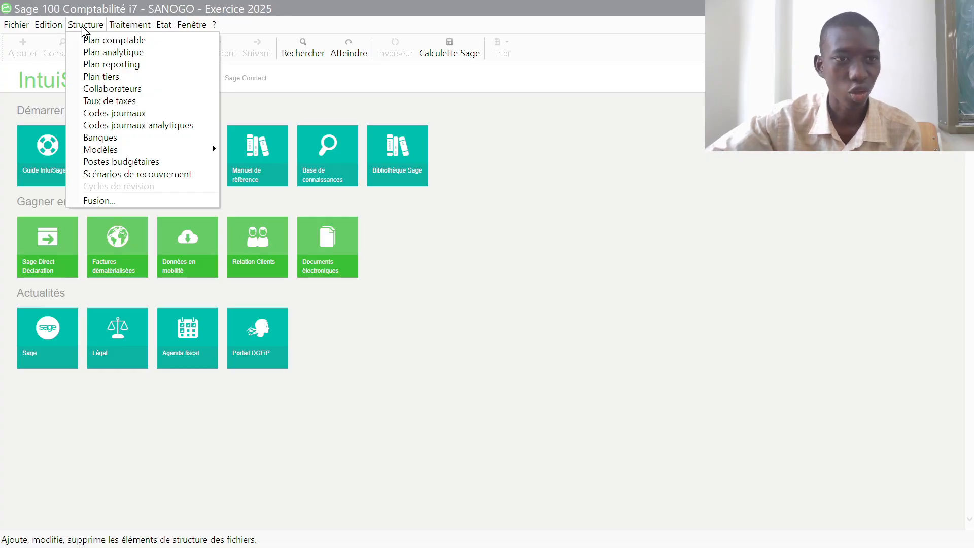
pyautogui.click(114, 113)
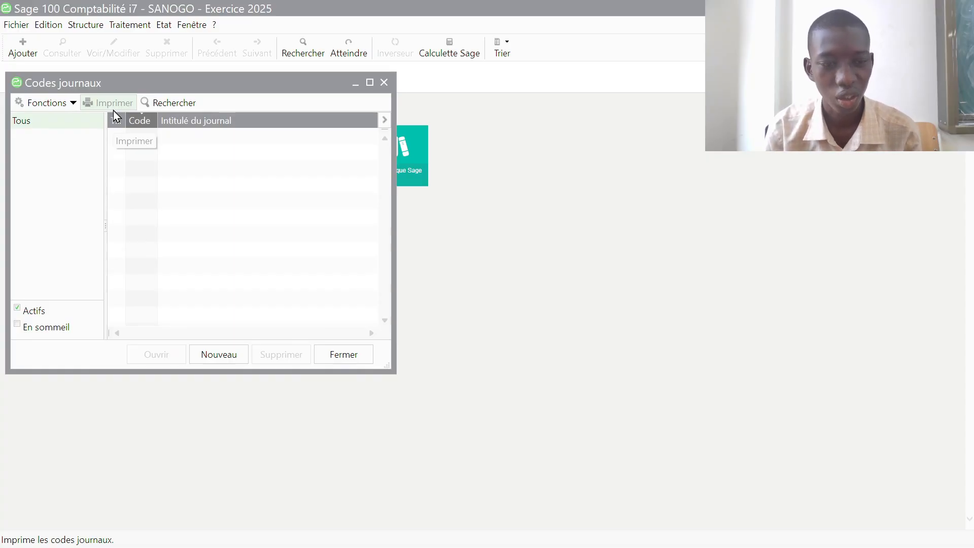
pyautogui.click(223, 352)
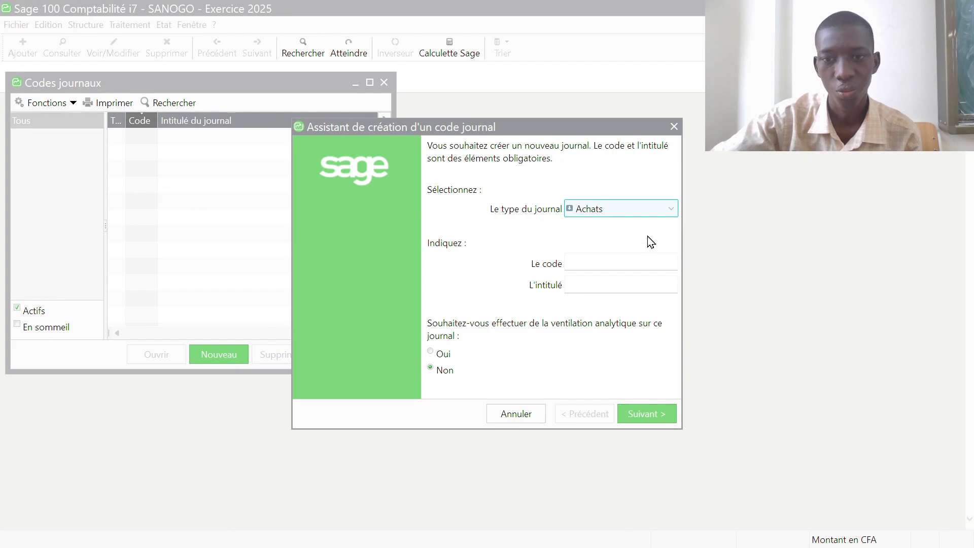
pyautogui.click(571, 256)
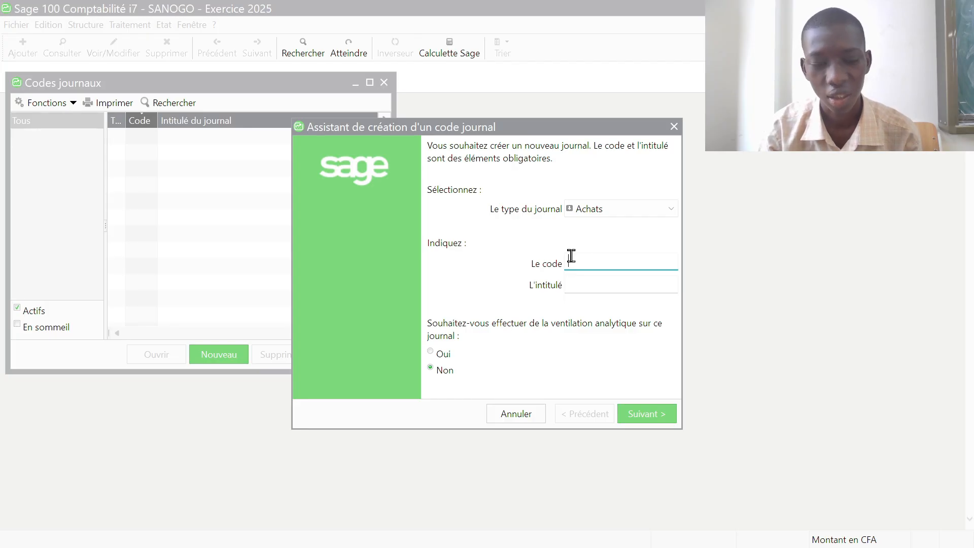
pyautogui.write('A')
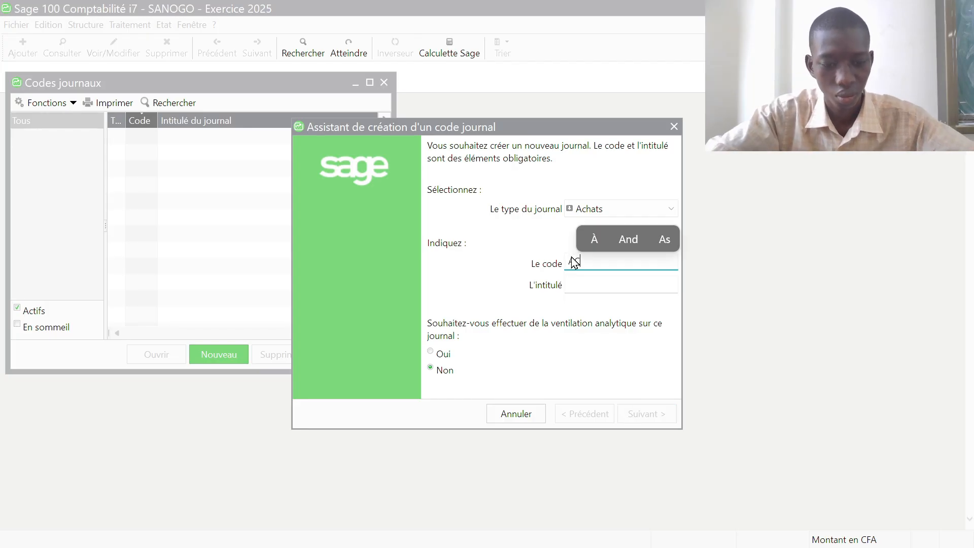
pyautogui.write('CH')
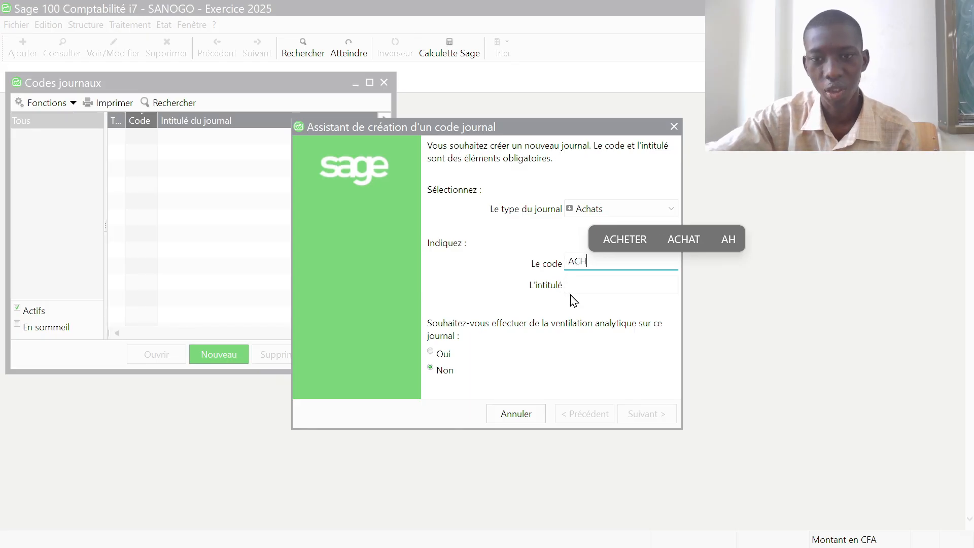
pyautogui.click(572, 278)
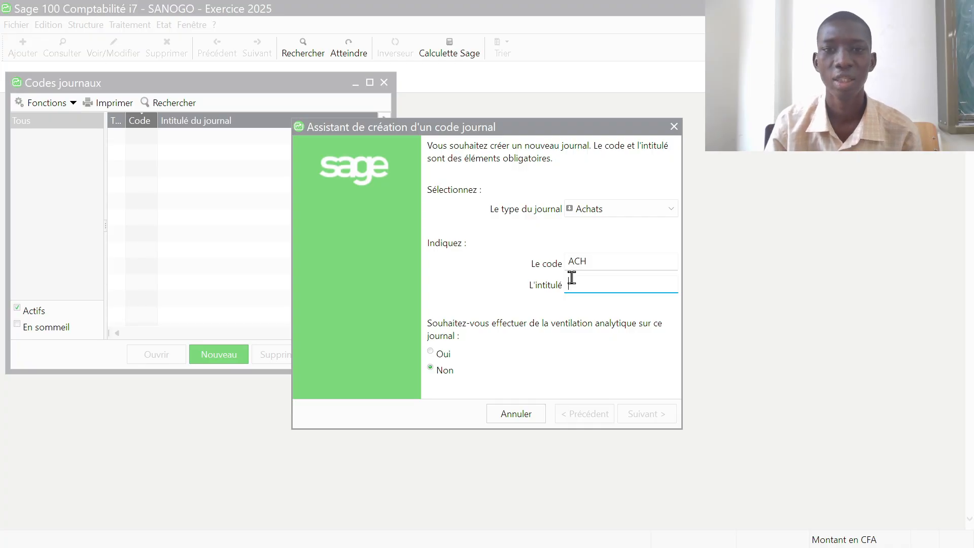
pyautogui.write('ACHAT')
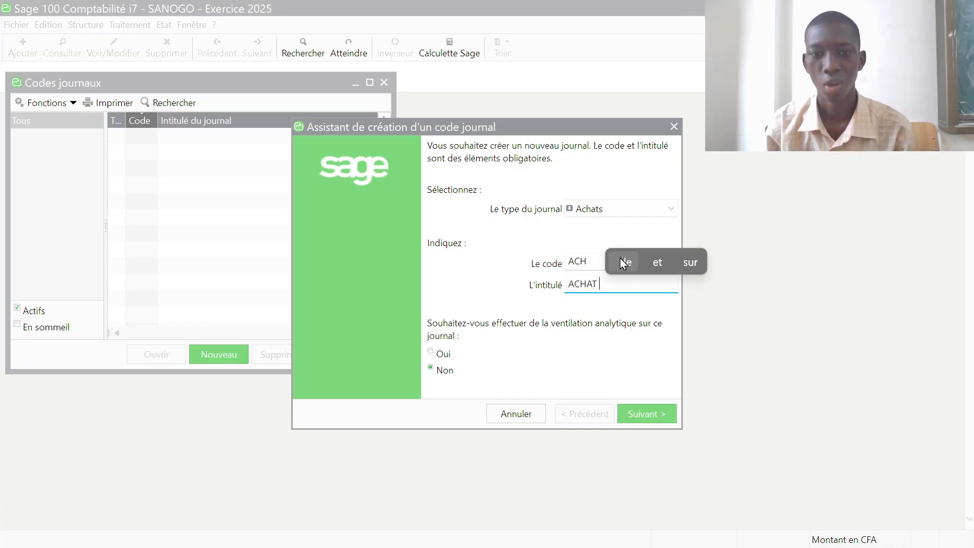
pyautogui.click(649, 419)
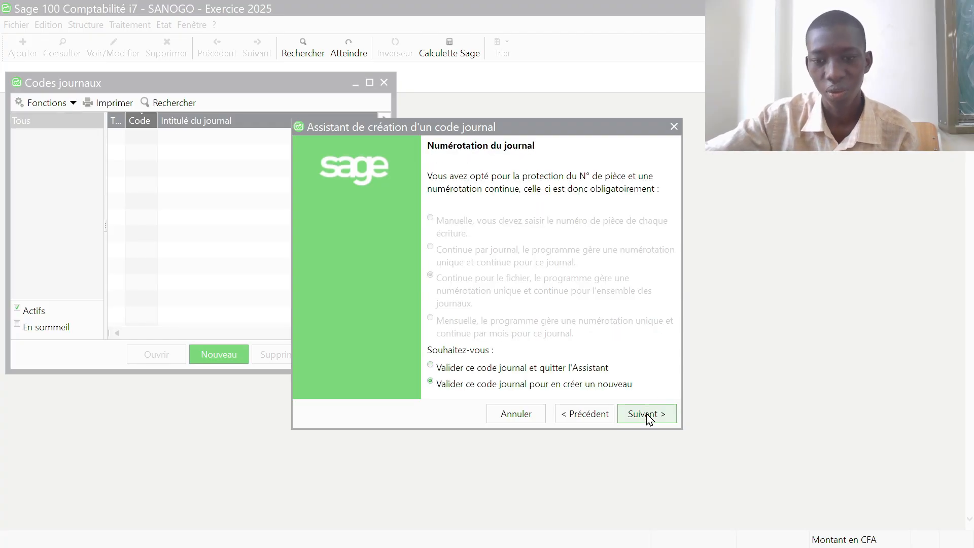
pyautogui.click(648, 417)
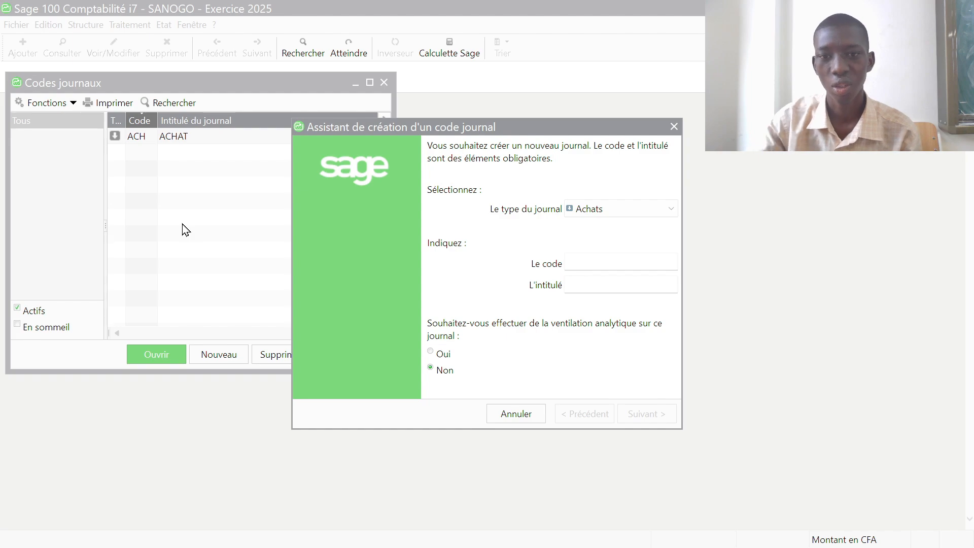
# Step: Create a journal code of type Ventes with code VTE and title VENTE, validating it to continue with another journal
pyautogui.click(672, 210)
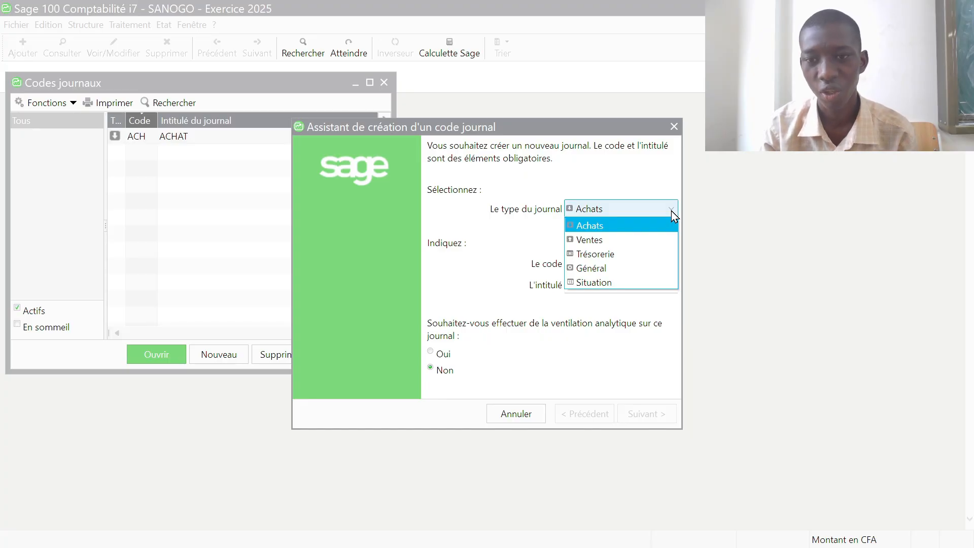
pyautogui.click(664, 241)
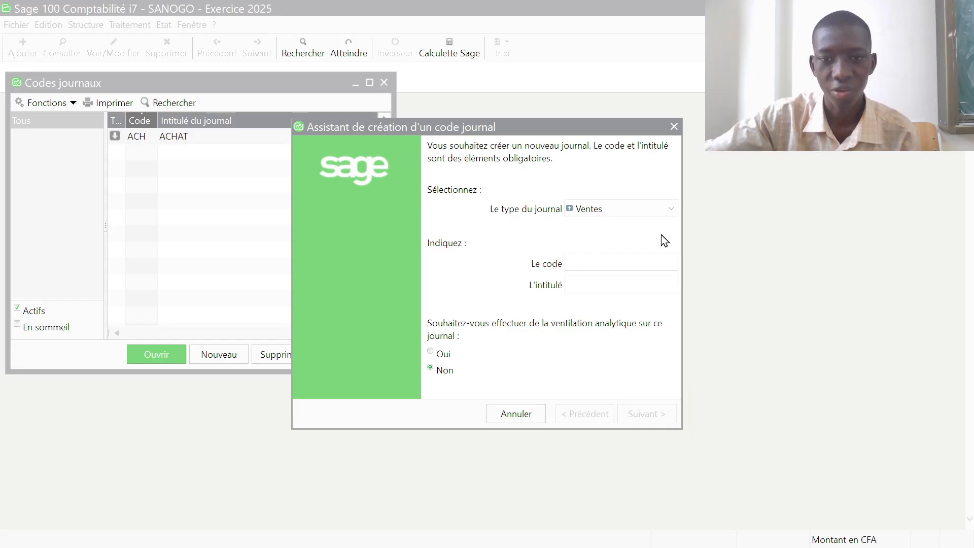
pyautogui.click(586, 260)
pyautogui.write('VTE')
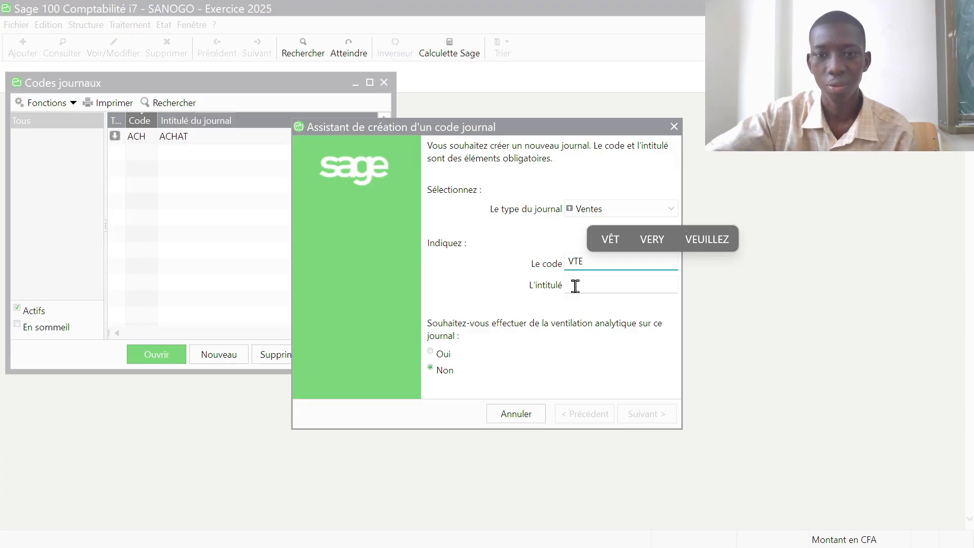
pyautogui.click(569, 282)
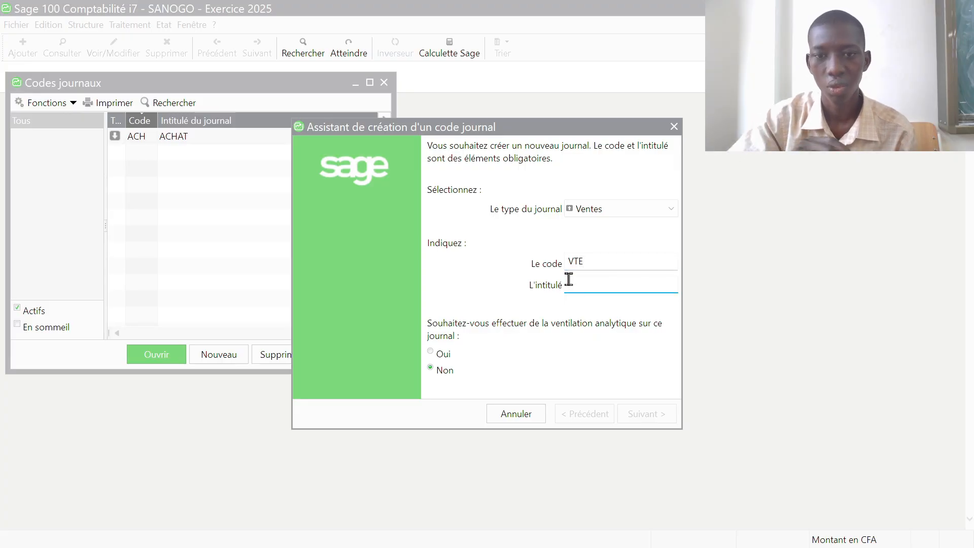
pyautogui.write('VENTE')
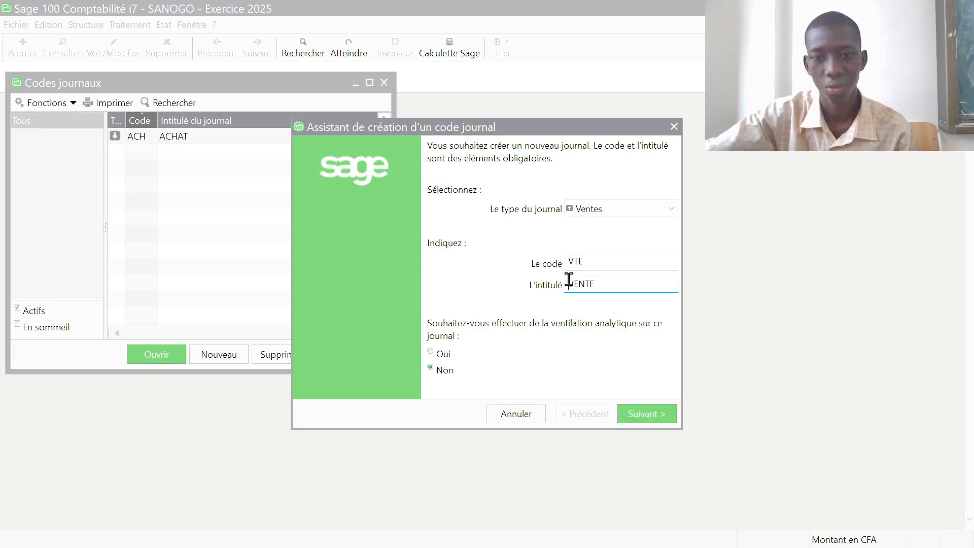
pyautogui.click(648, 413)
pyautogui.click(651, 416)
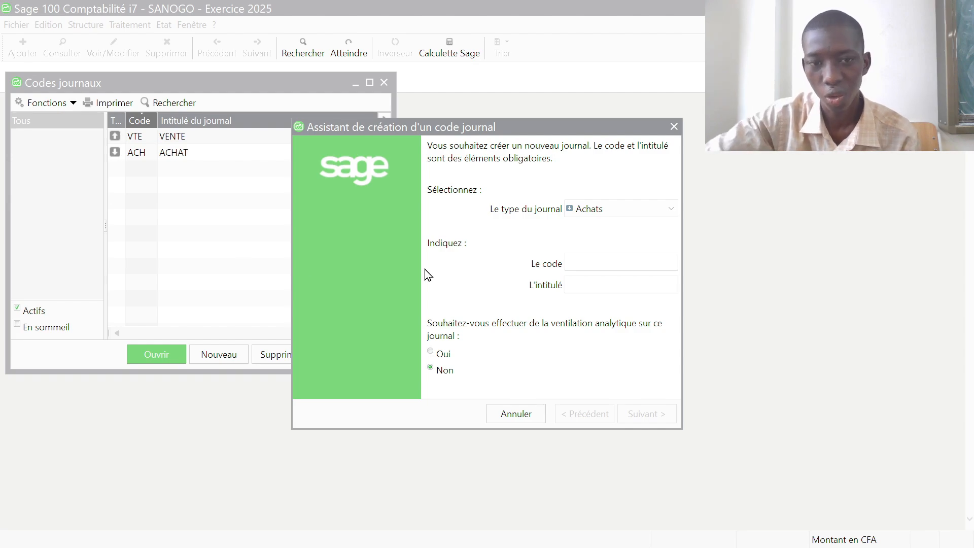
# Step: Start a journal code of type Trésorerie with code BQE and title BANQUE, and continue to its treasury settings
pyautogui.click(665, 213)
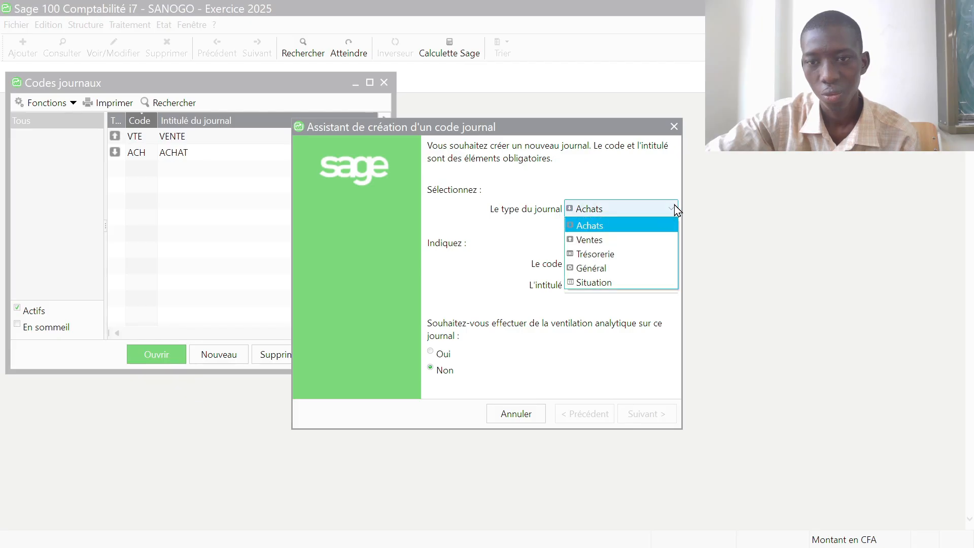
pyautogui.click(664, 256)
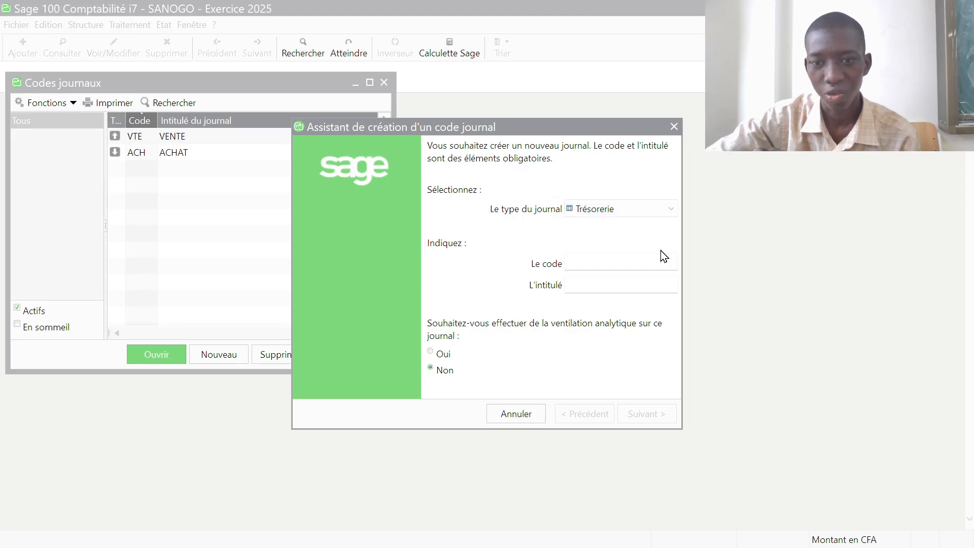
pyautogui.click(572, 255)
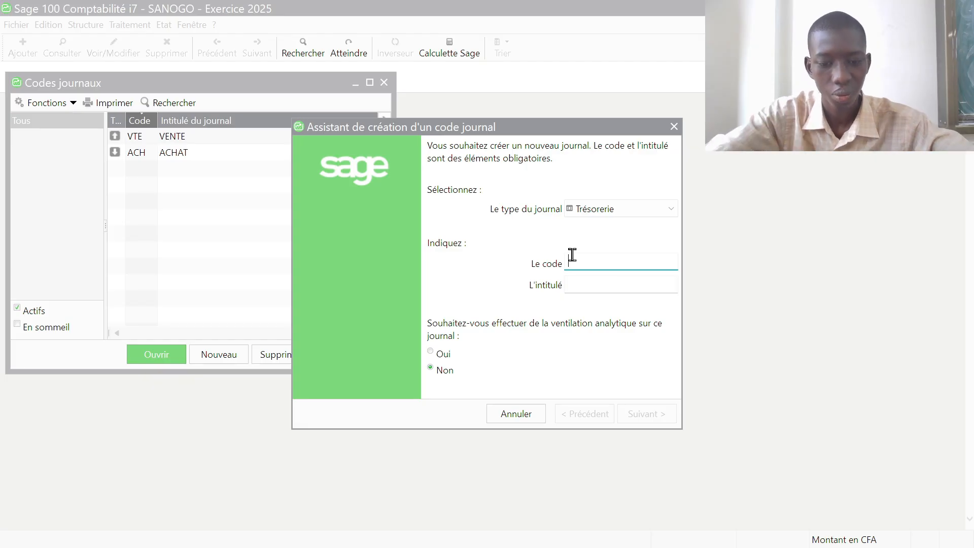
pyautogui.write('BQE')
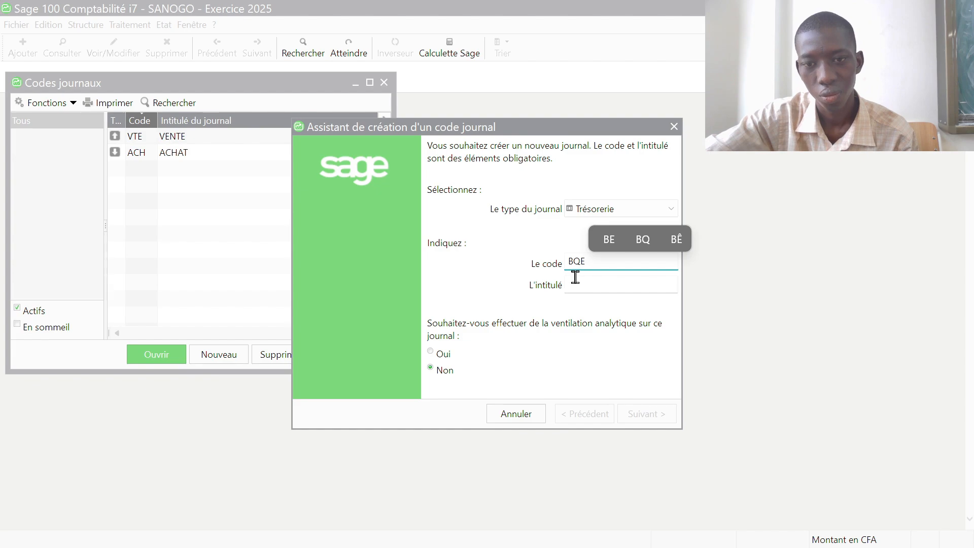
pyautogui.click(574, 277)
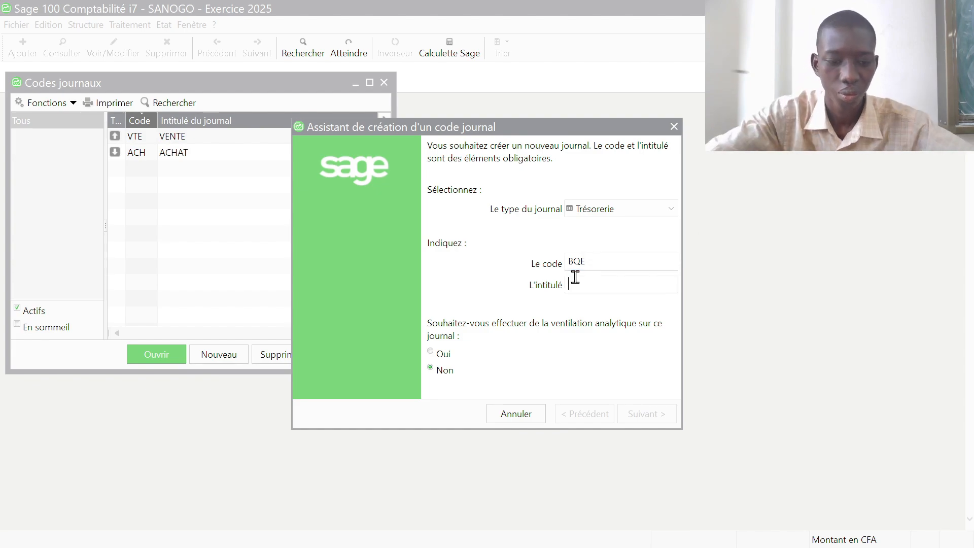
pyautogui.write('BAN')
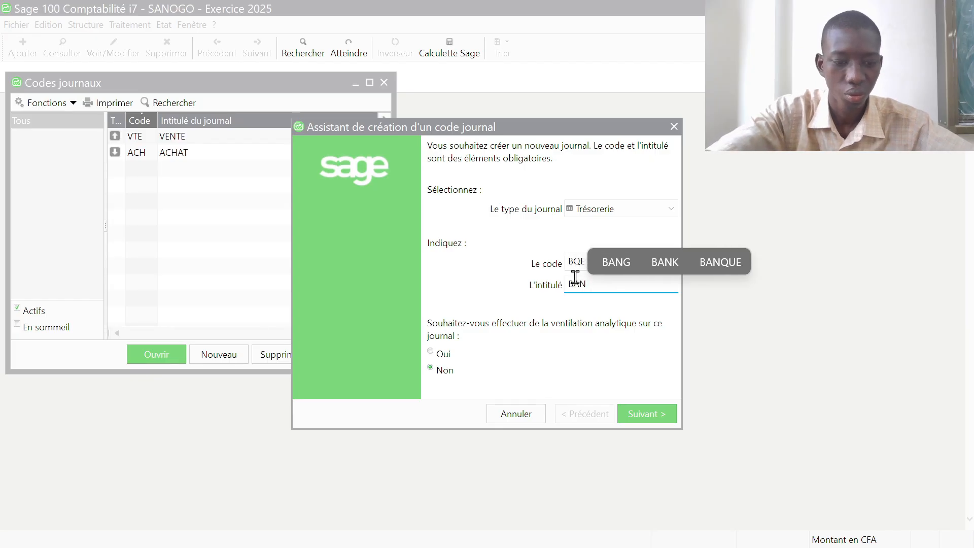
pyautogui.write('QUE')
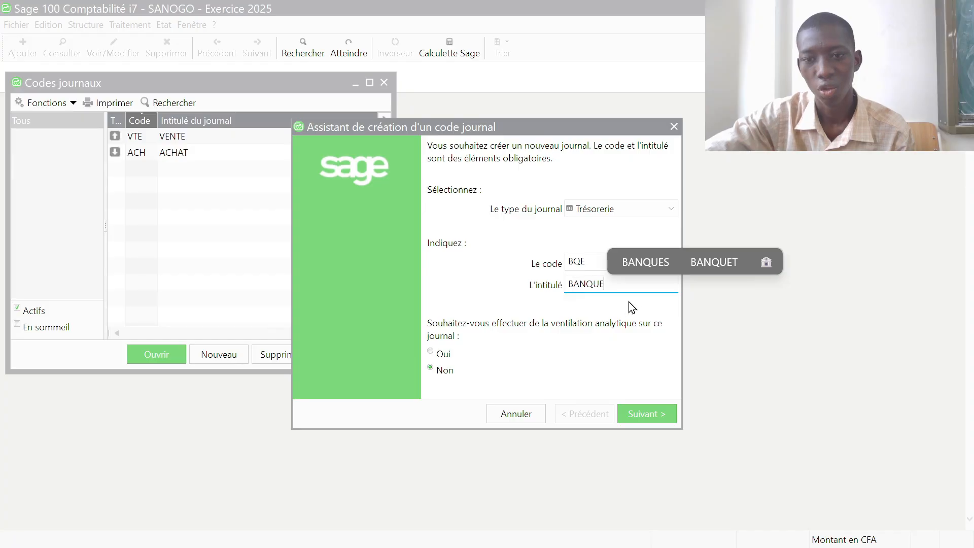
pyautogui.click(661, 421)
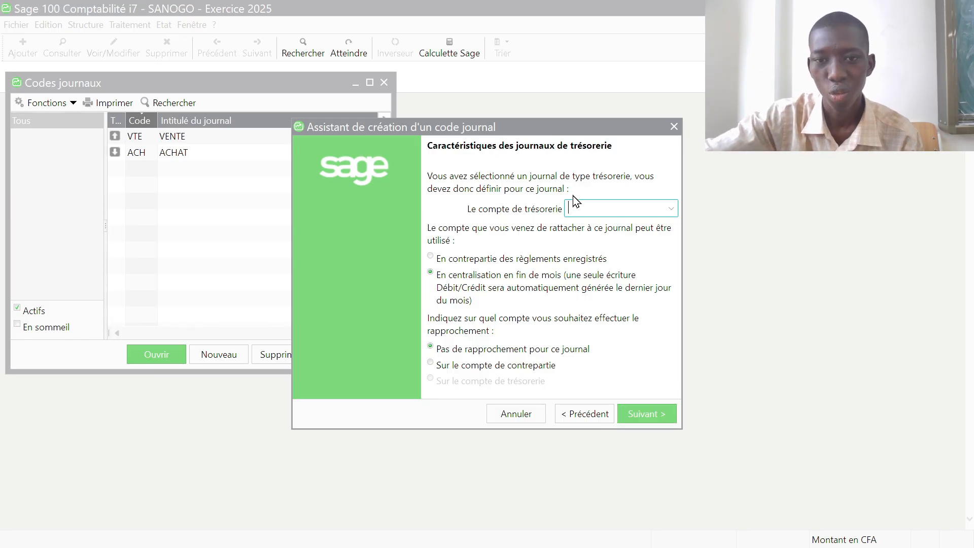
# Step: Assign treasury account 521000 with counterpart per recorded payment and reconciliation on the treasury account, accept its use, and validate the journal to create another
pyautogui.write('521')
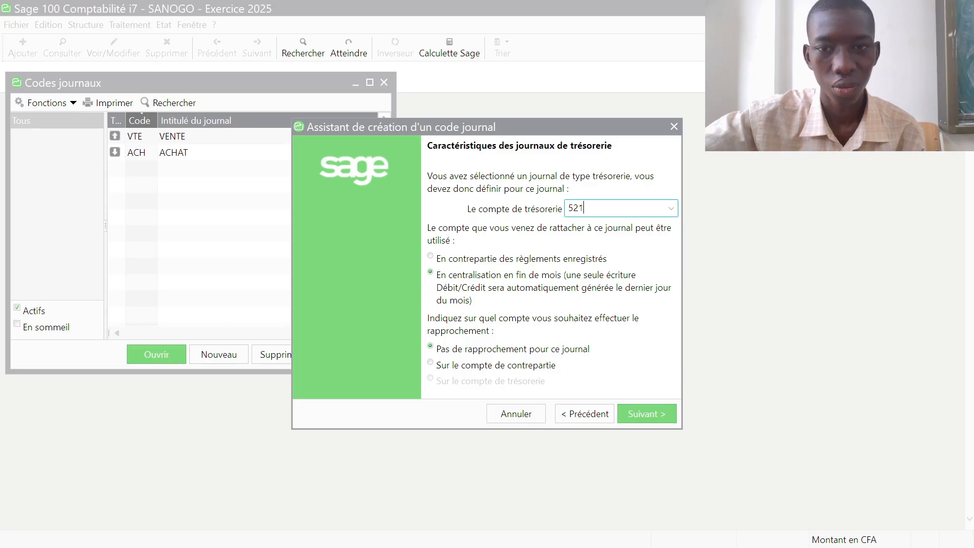
pyautogui.write('000')
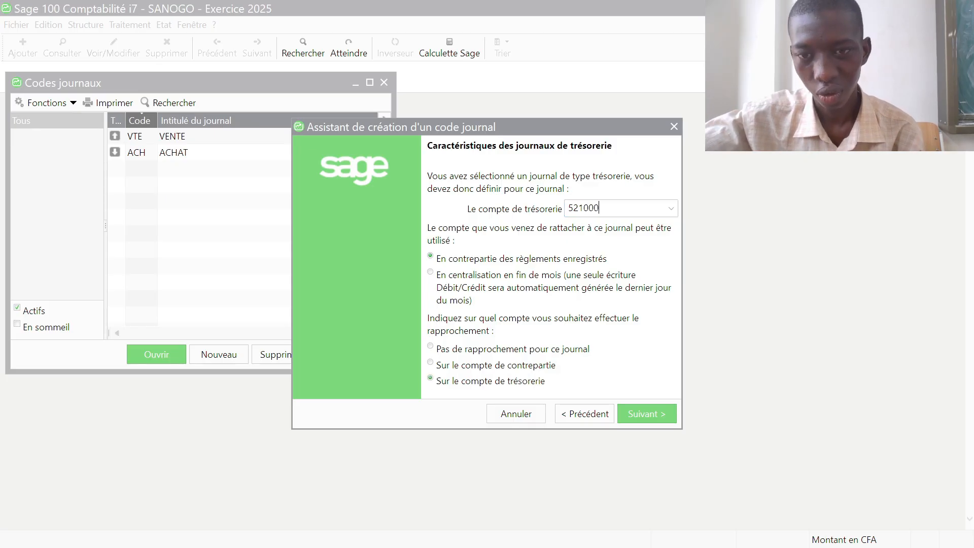
pyautogui.press('BackSpace')
pyautogui.press('BackSpace')
pyautogui.press('BackSpace')
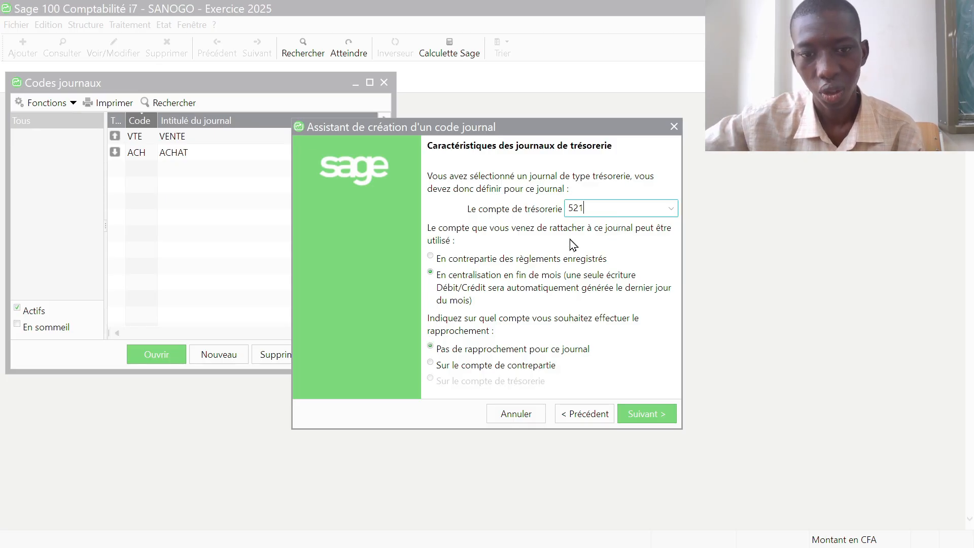
pyautogui.click(431, 259)
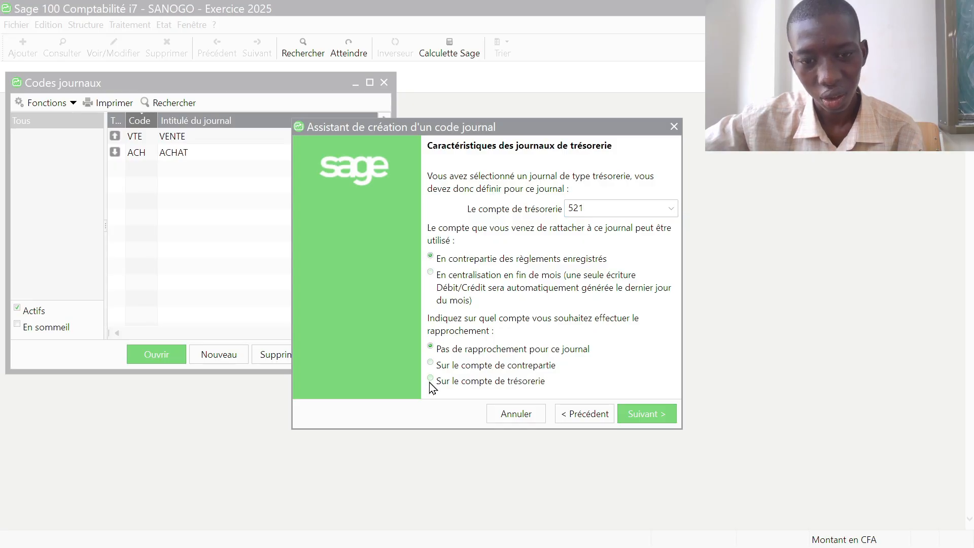
pyautogui.click(638, 413)
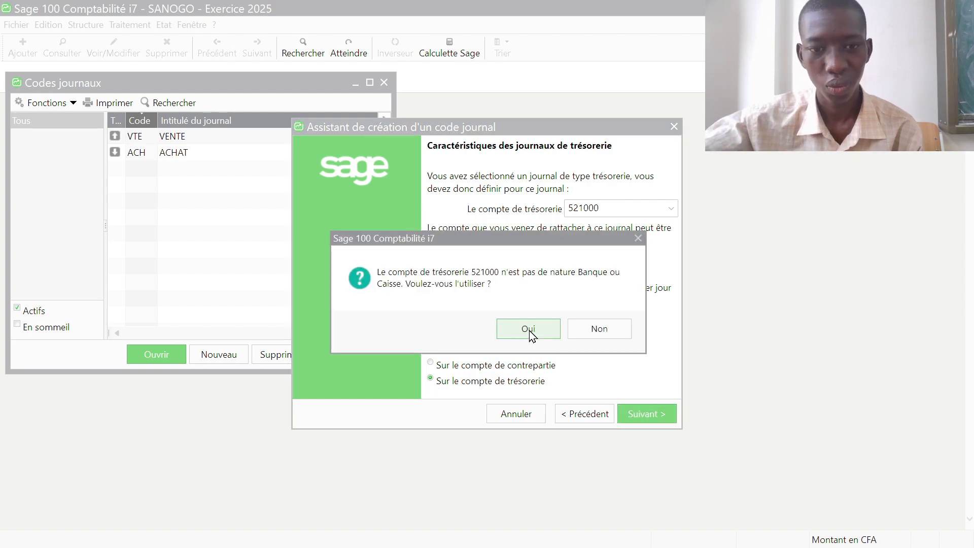
pyautogui.click(528, 329)
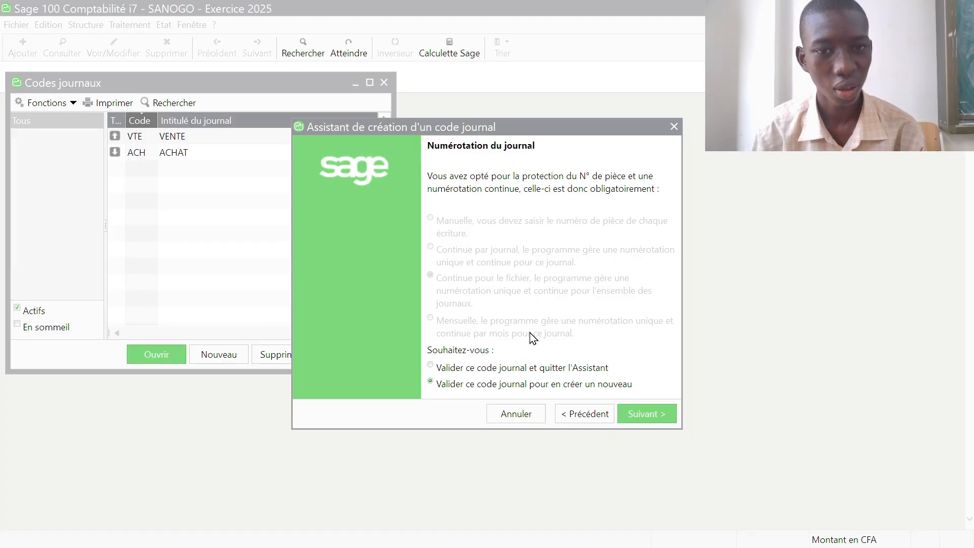
pyautogui.click(652, 413)
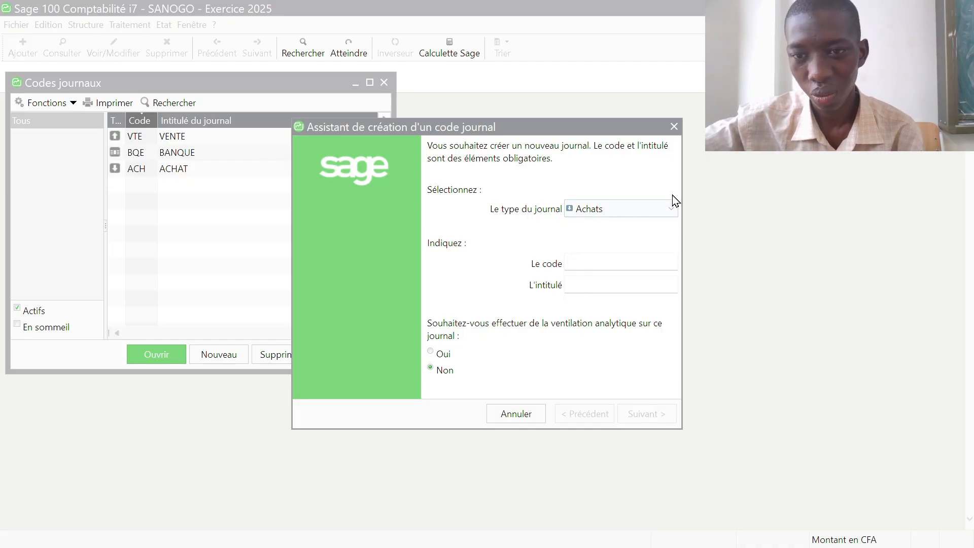
# Step: Start a journal code of type Trésorerie with code CA and title CAISSE, and continue to its treasury settings
pyautogui.click(672, 208)
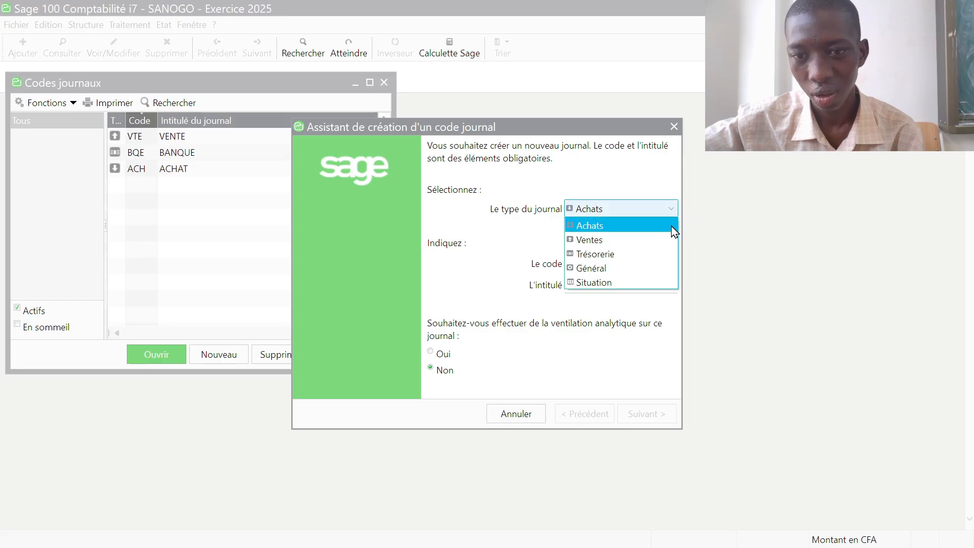
pyautogui.click(667, 252)
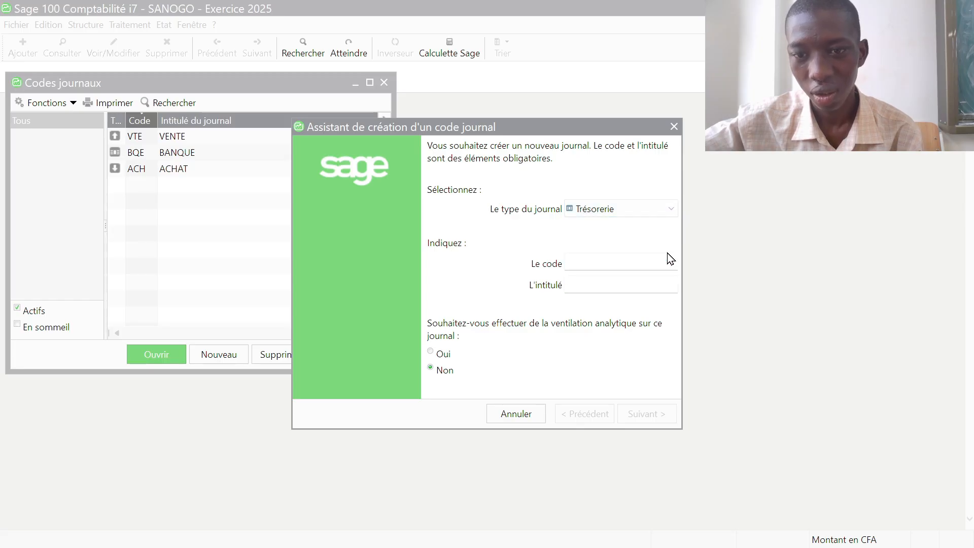
pyautogui.click(583, 263)
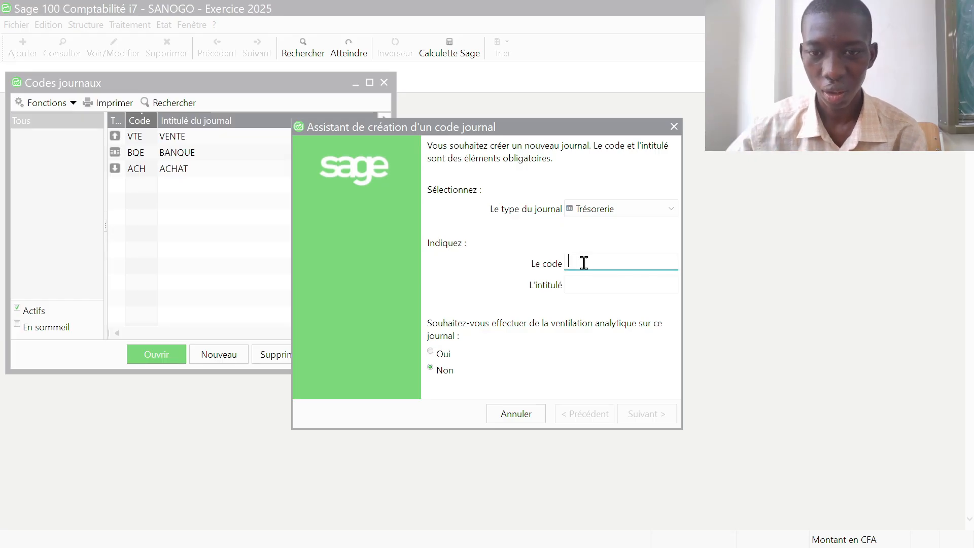
pyautogui.write('CA')
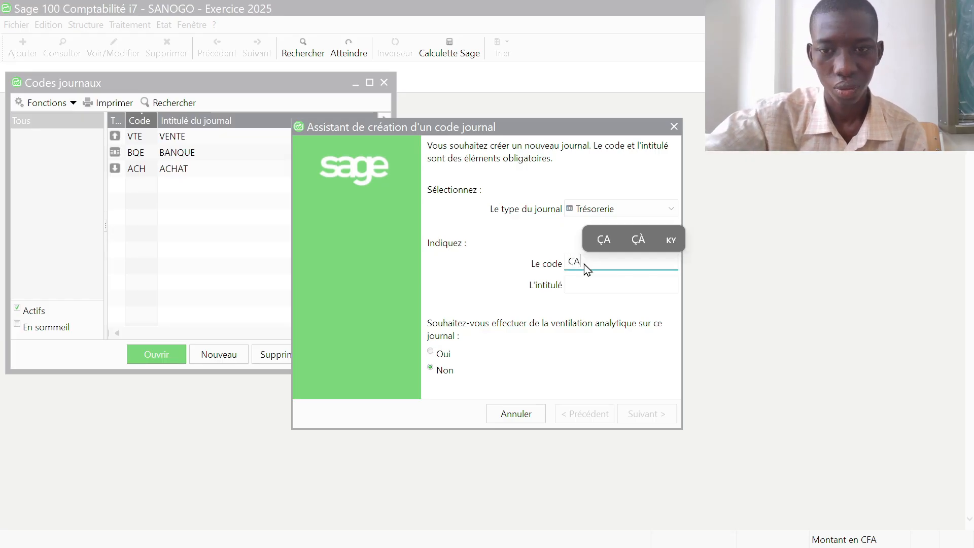
pyautogui.click(576, 278)
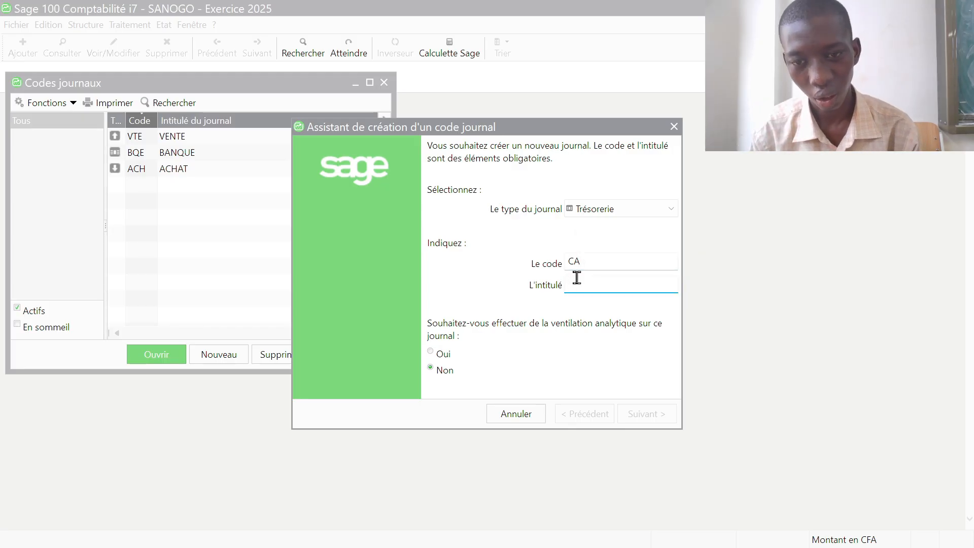
pyautogui.write('C')
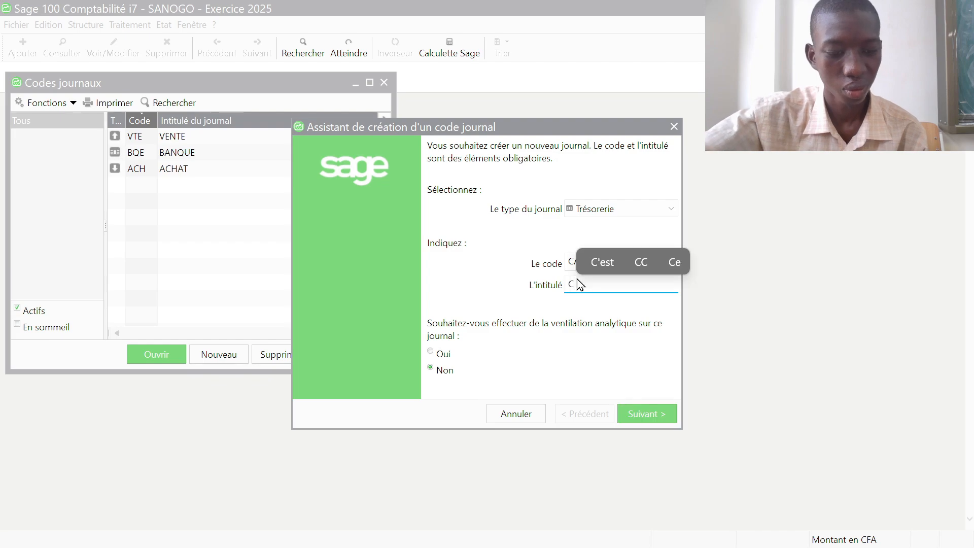
pyautogui.write('AISS')
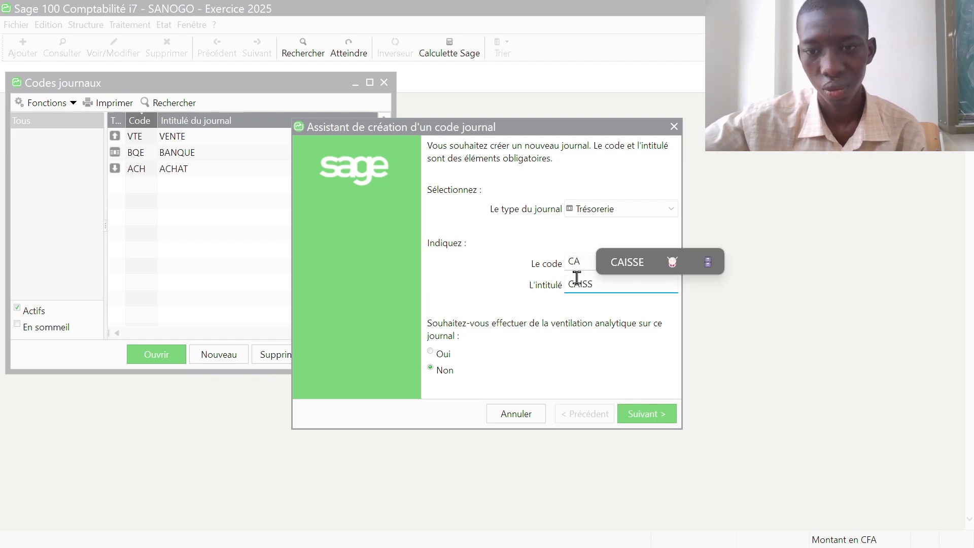
pyautogui.click(629, 261)
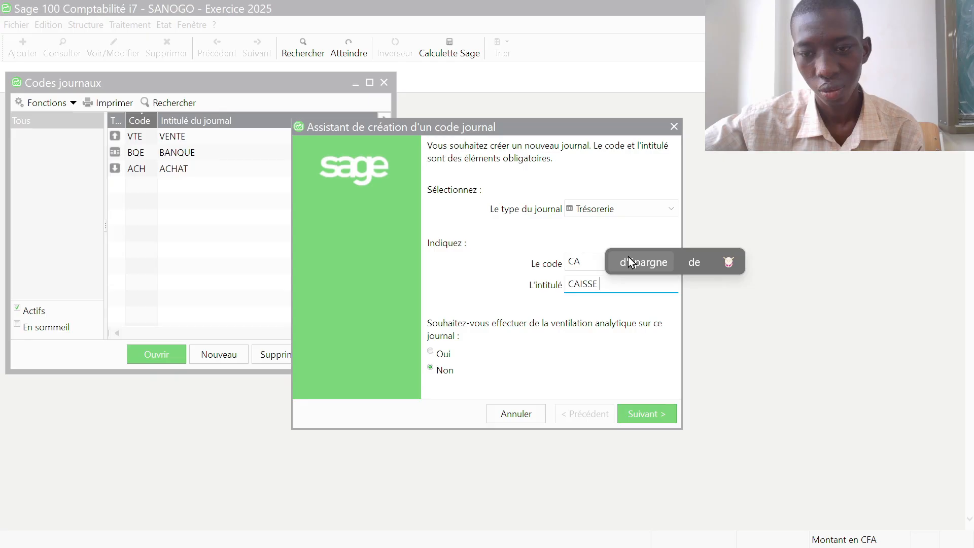
pyautogui.click(654, 415)
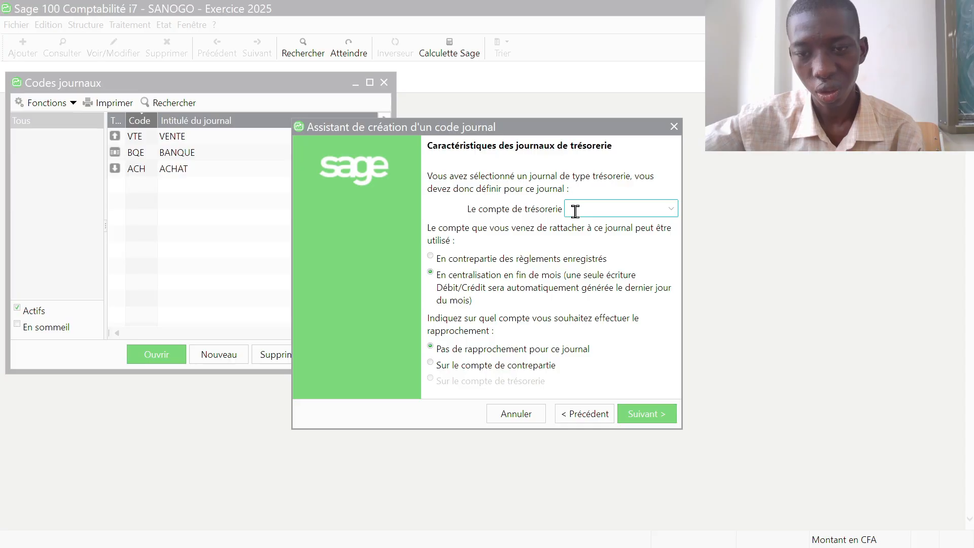
# Step: Assign treasury account 571000 to the cash journal and agree to use it despite its account nature
pyautogui.write('5')
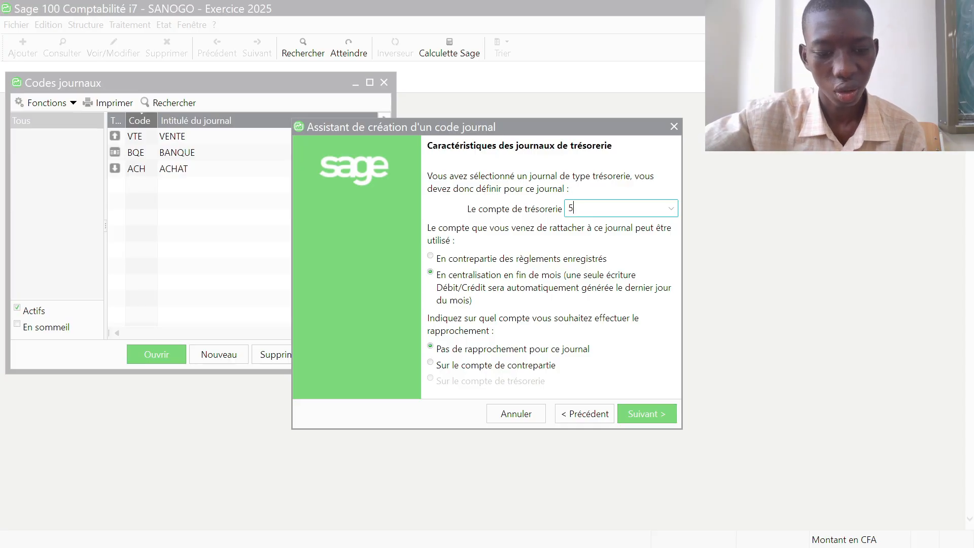
pyautogui.write('71')
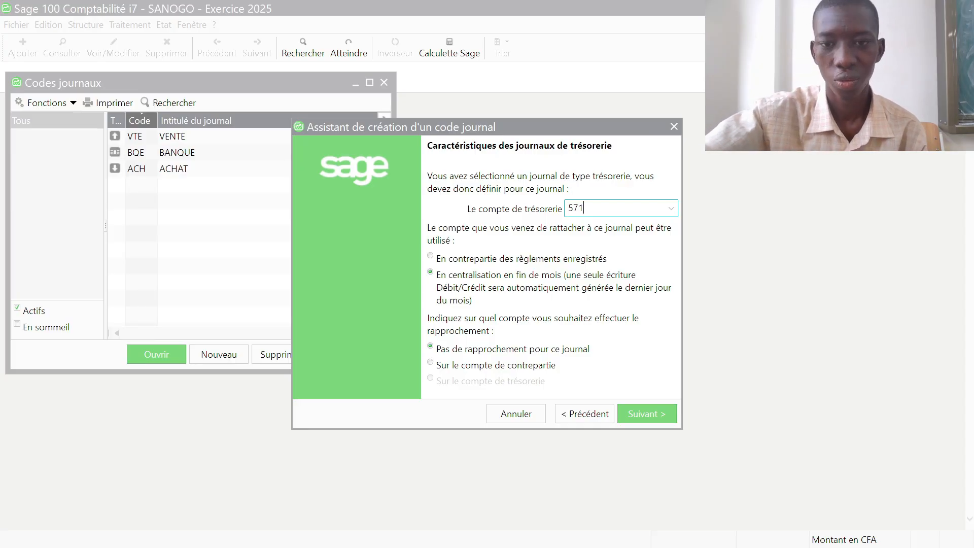
pyautogui.press('Tab')
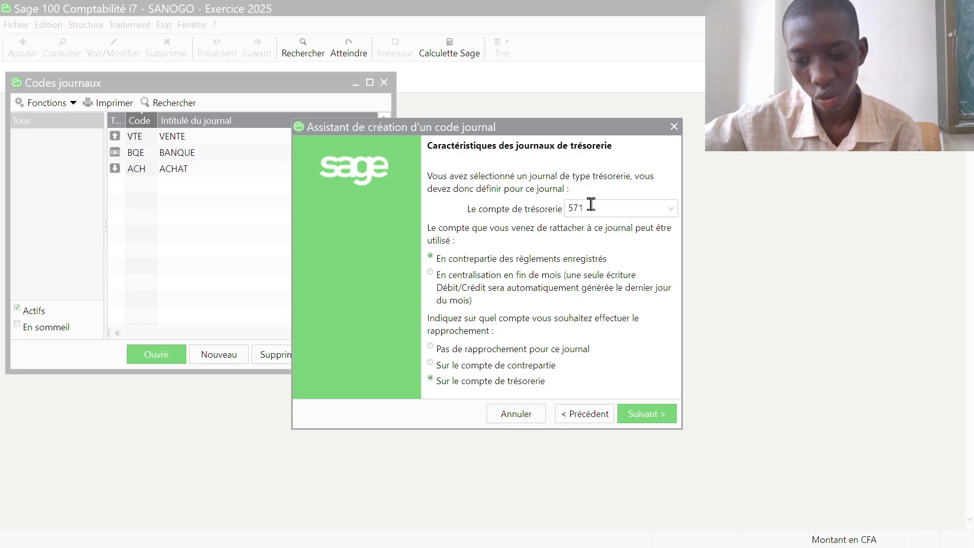
pyautogui.write('000')
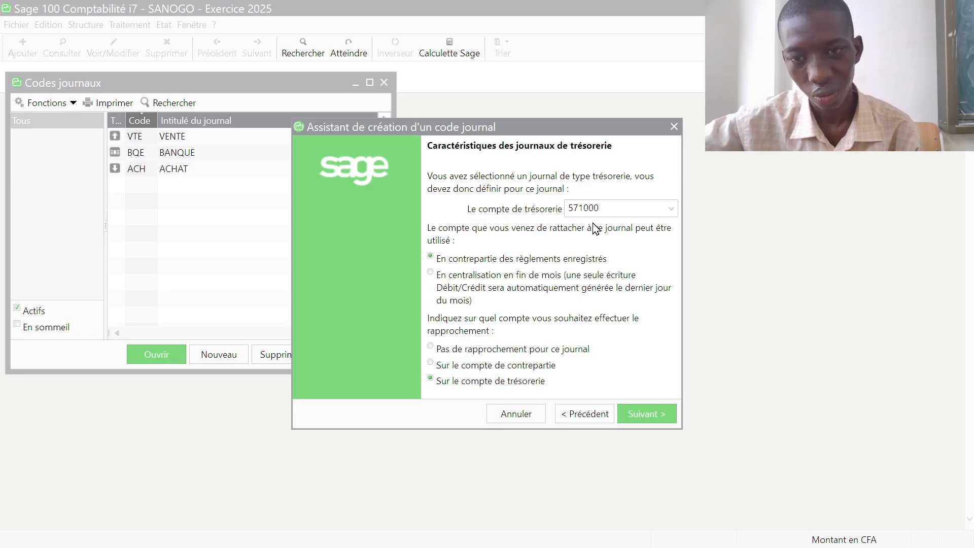
pyautogui.click(643, 414)
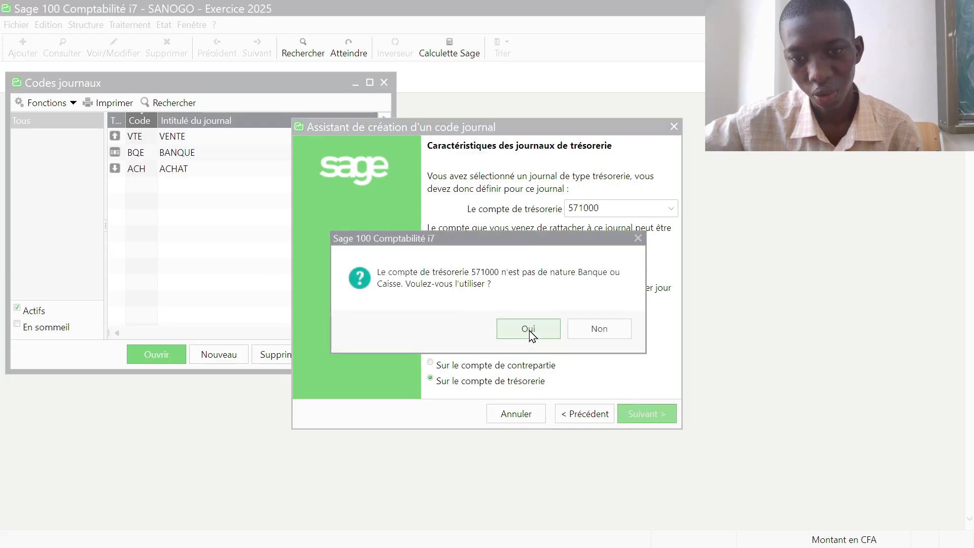
pyautogui.click(528, 330)
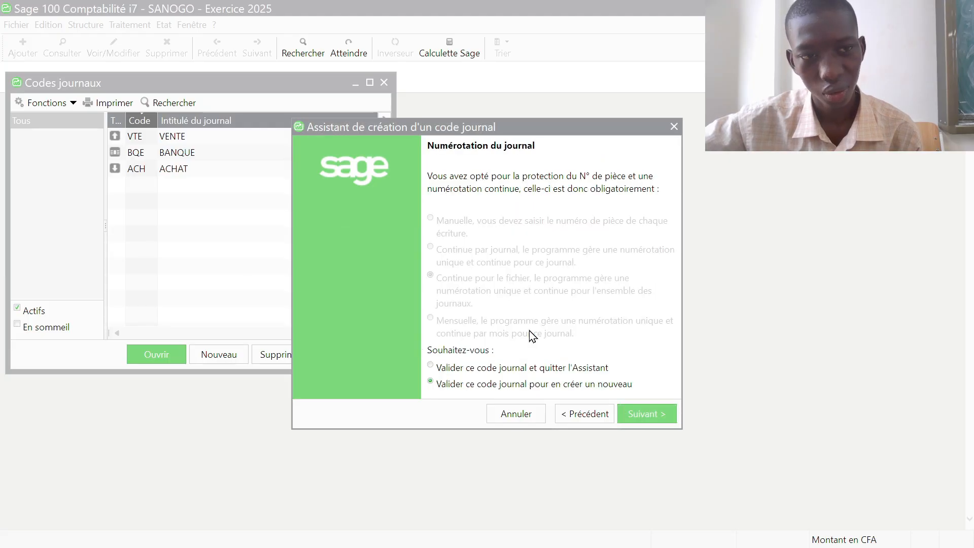